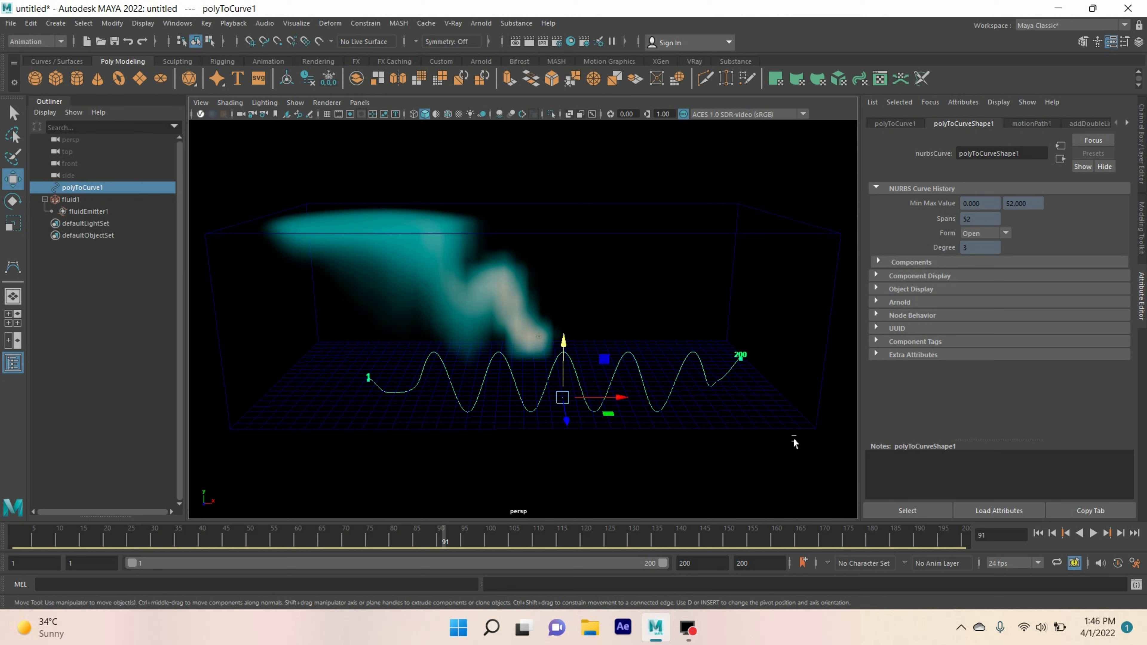
# Play back the existing fluid simulation, sliding the sine curve along X and orbiting to watch the smoke.
pyautogui.click(1097, 536)
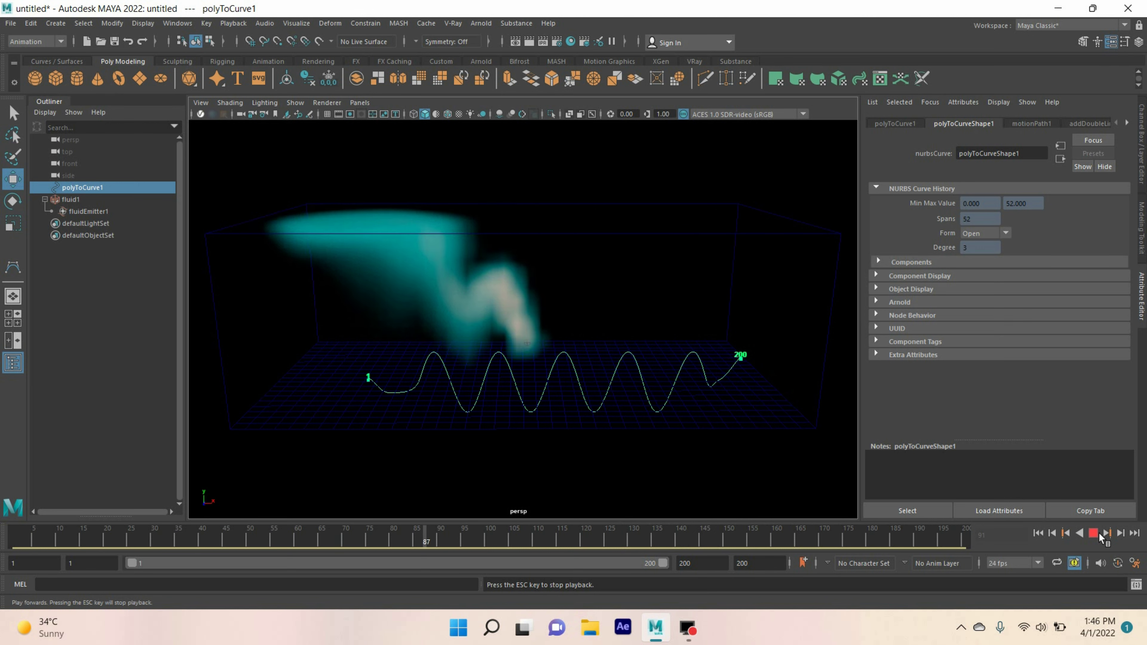
pyautogui.keyDown('alt'); pyautogui.moveTo(634, 392); pyautogui.dragTo(632, 399); pyautogui.keyUp('alt')
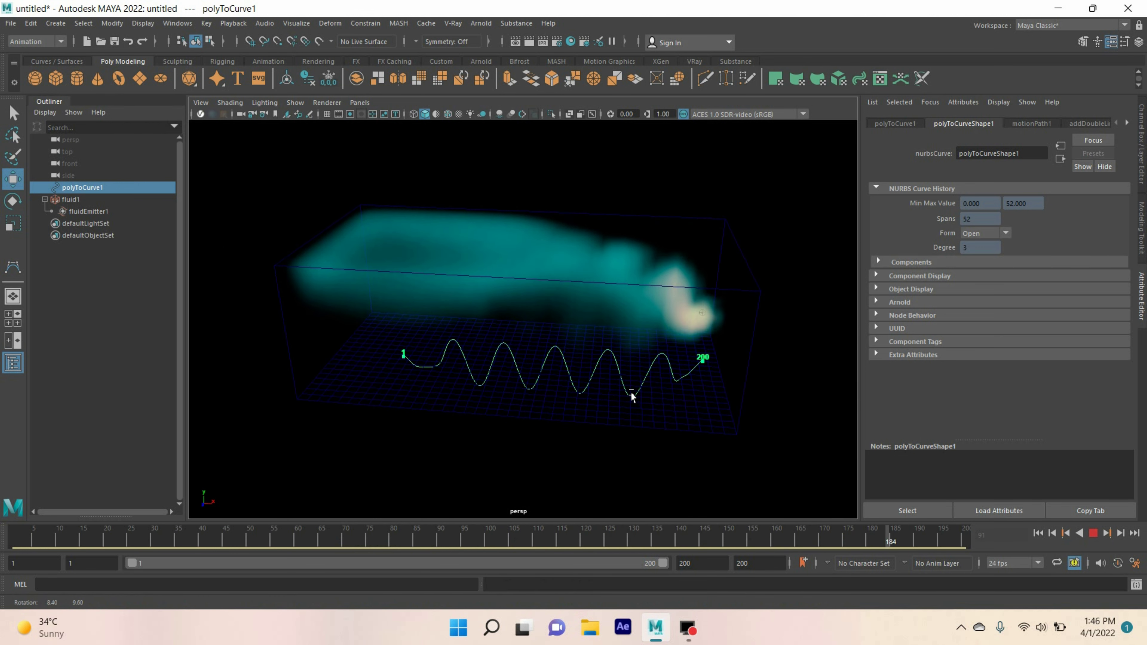
pyautogui.click(1100, 537)
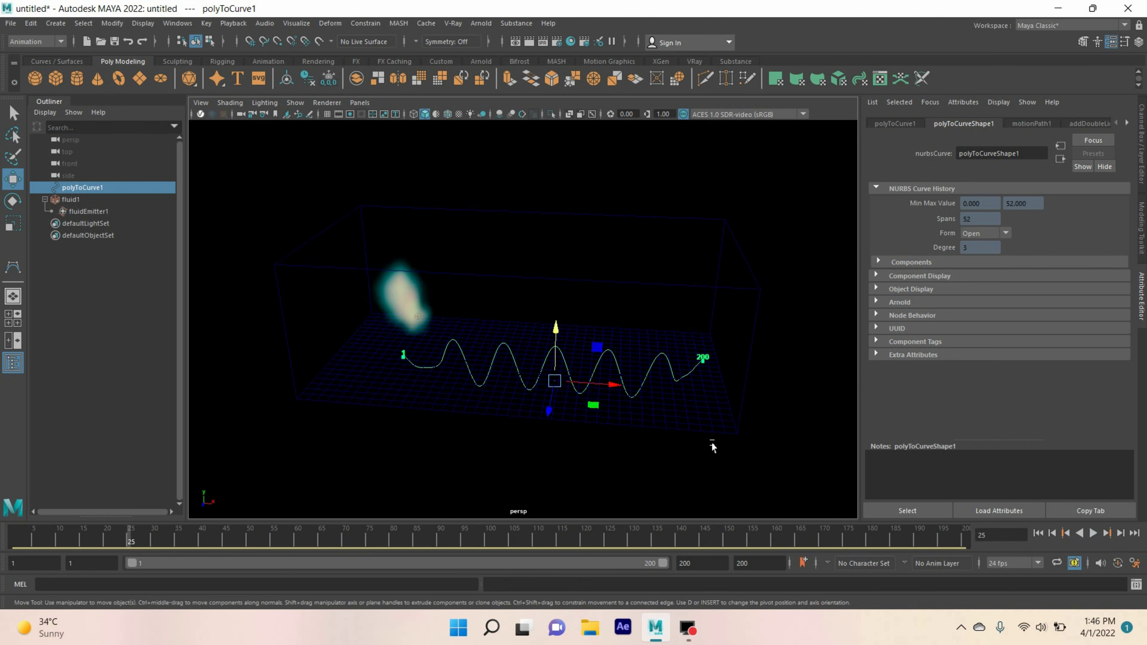
pyautogui.moveTo(619, 395); pyautogui.dragTo(795, 430)
pyautogui.click(1039, 534)
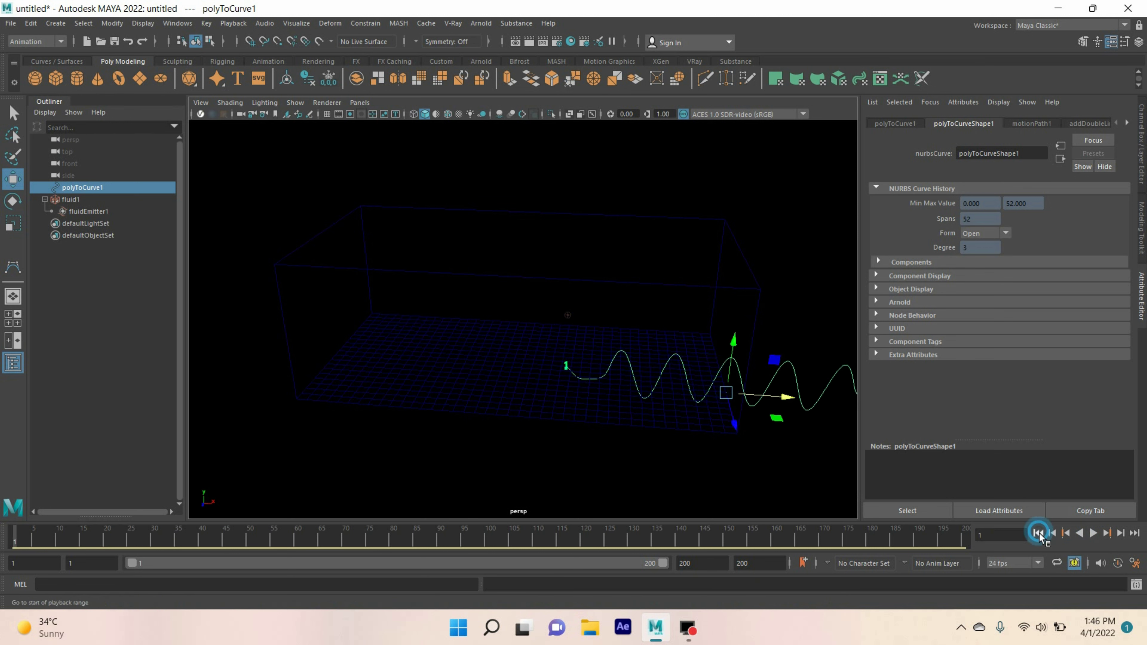
pyautogui.scroll(-2, 748, 440)
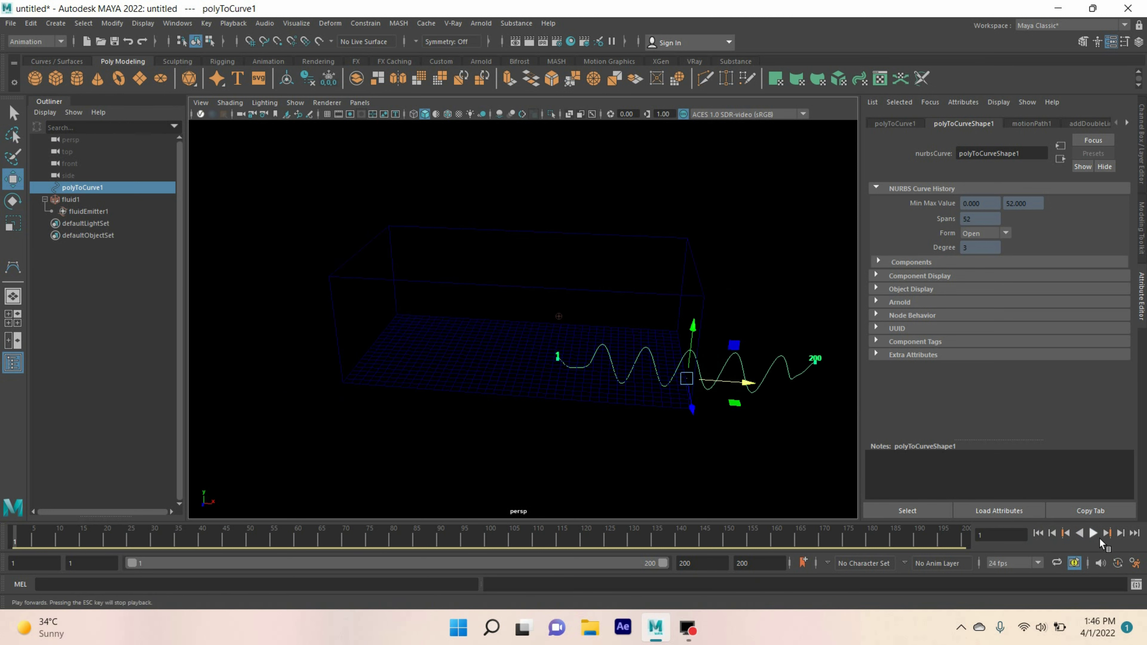
pyautogui.click(1100, 537)
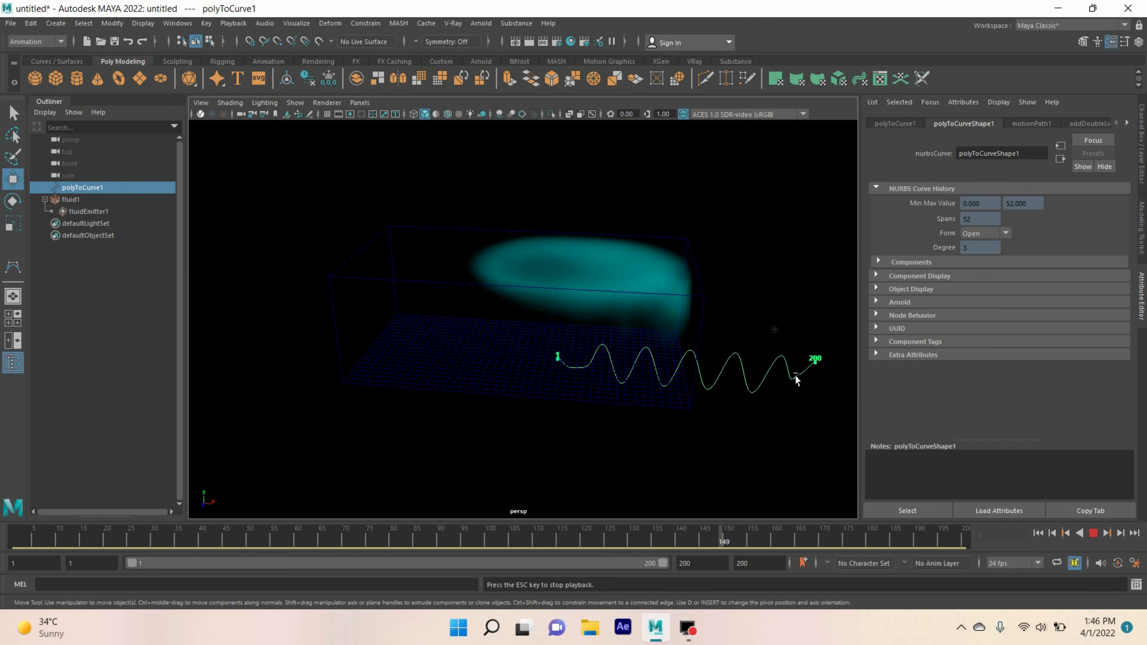
pyautogui.click(1099, 537)
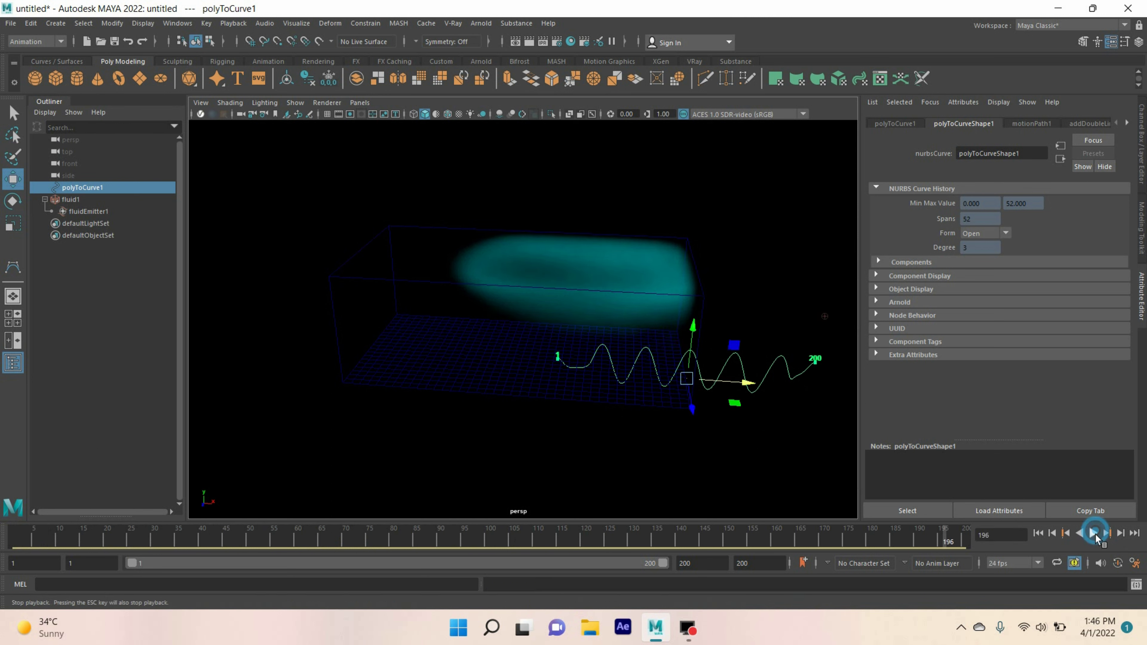
pyautogui.keyDown('alt'); pyautogui.moveTo(678, 402); pyautogui.dragTo(621, 369); pyautogui.keyUp('alt')
pyautogui.scroll(3, 622, 369)
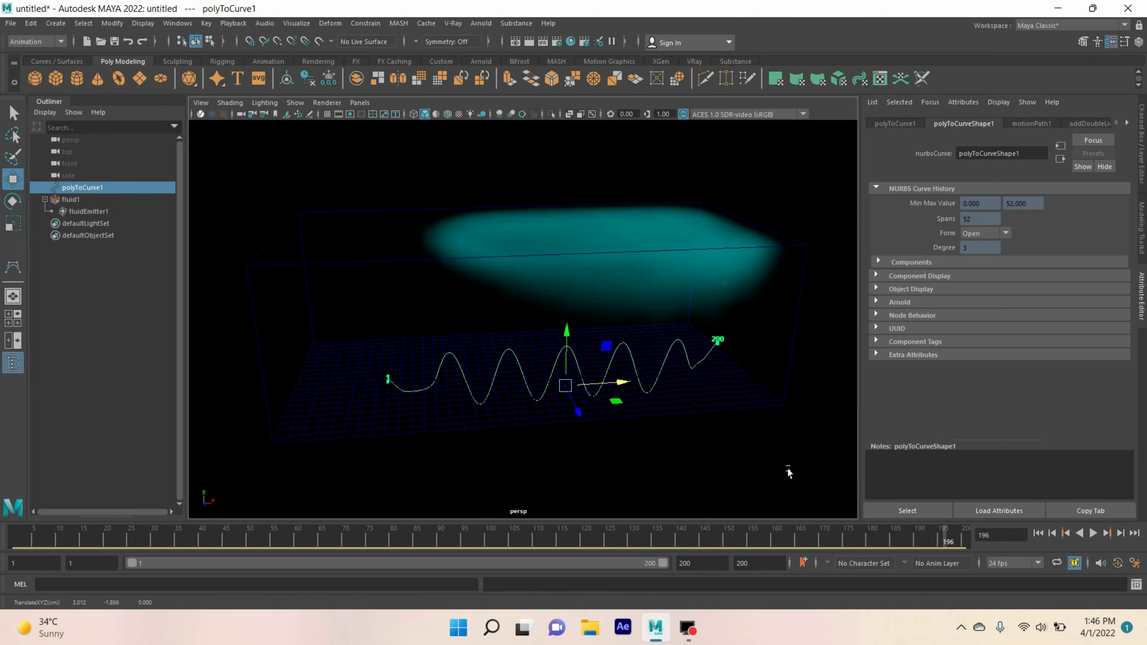
pyautogui.click(1093, 533)
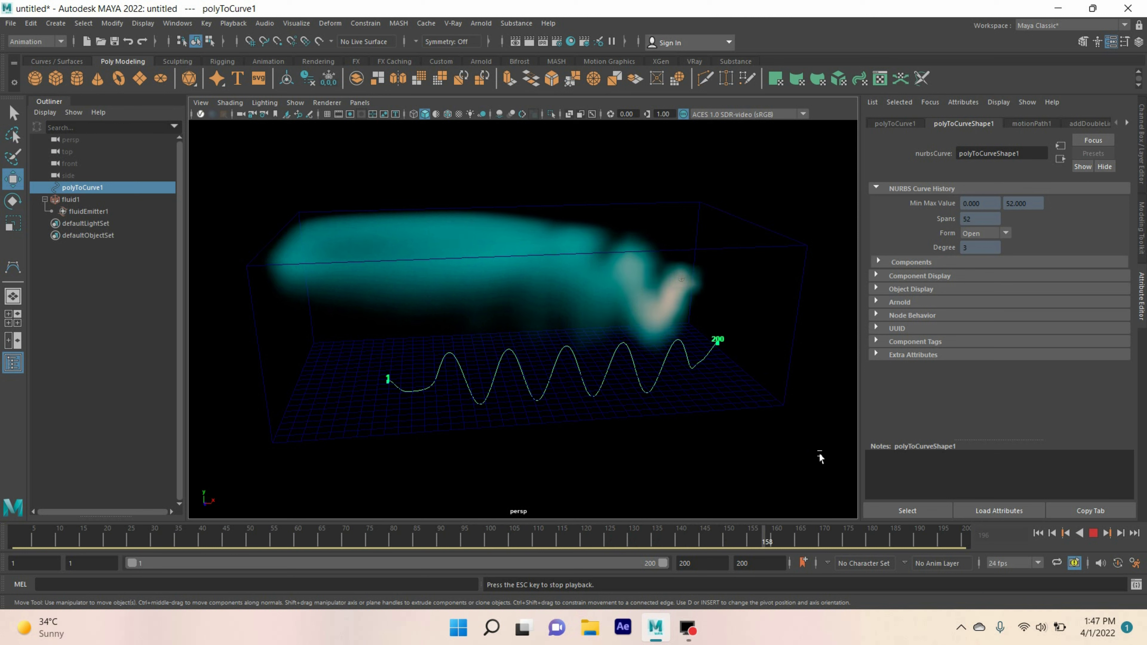
pyautogui.click(1094, 533)
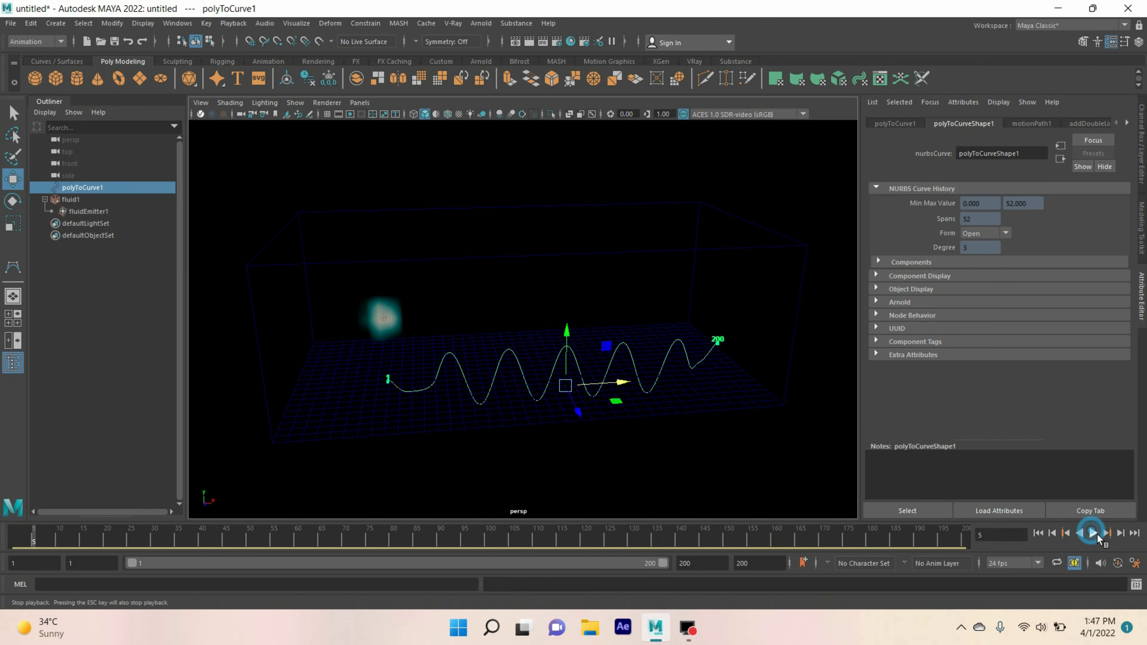
# Start a new empty scene without saving the old one.
pyautogui.click(13, 23)
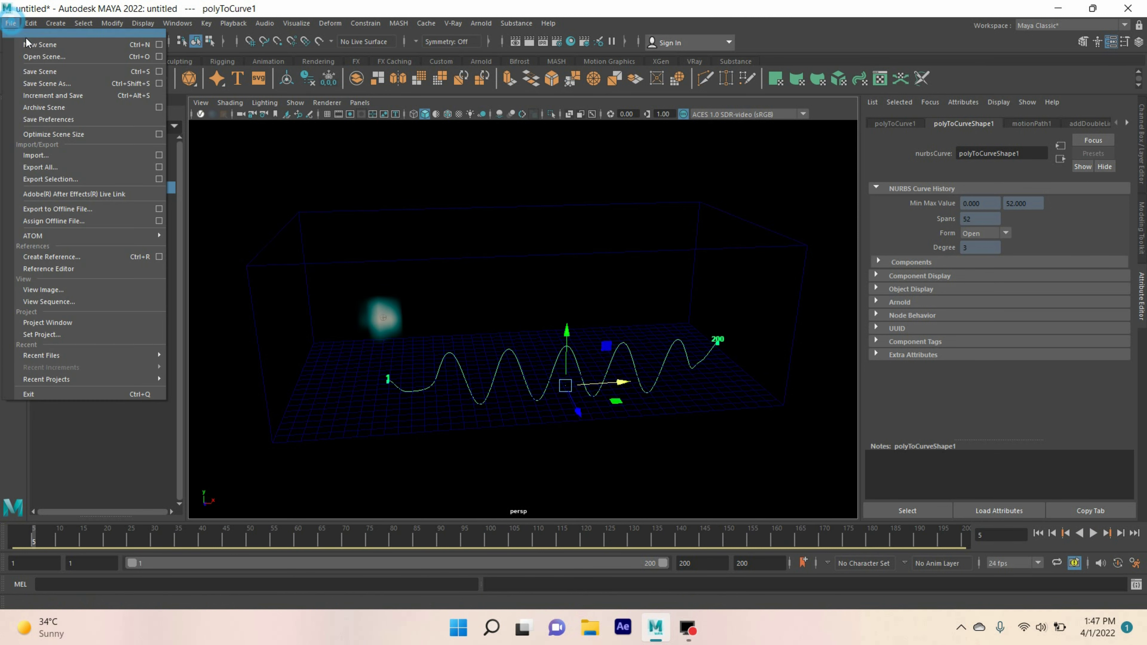
pyautogui.click(25, 36)
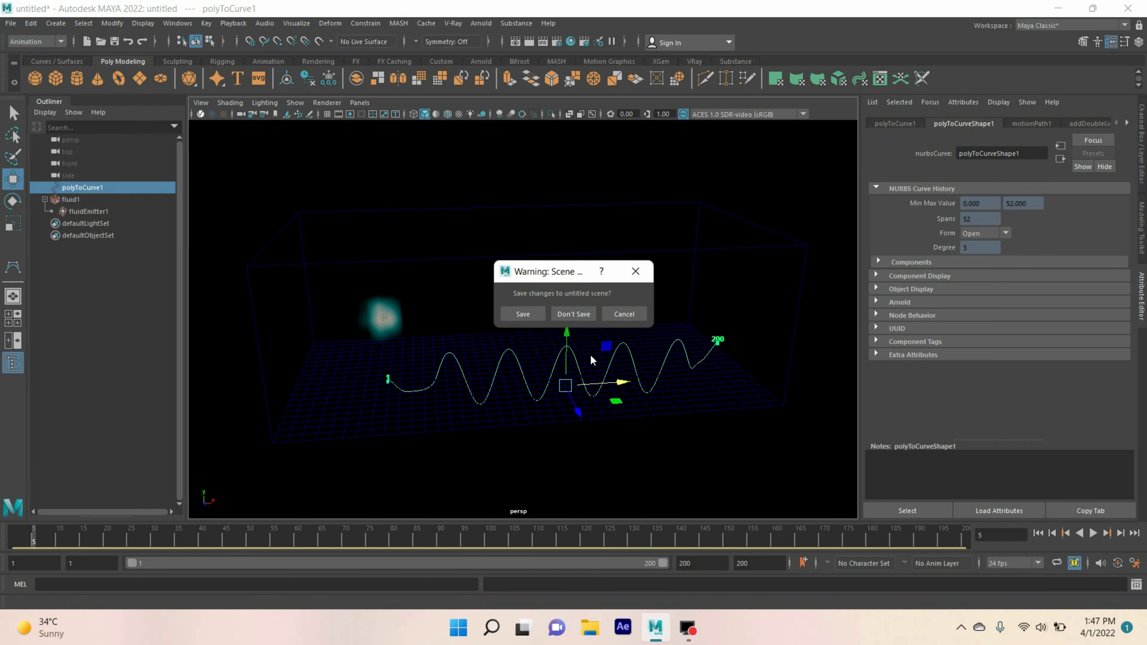
pyautogui.click(573, 314)
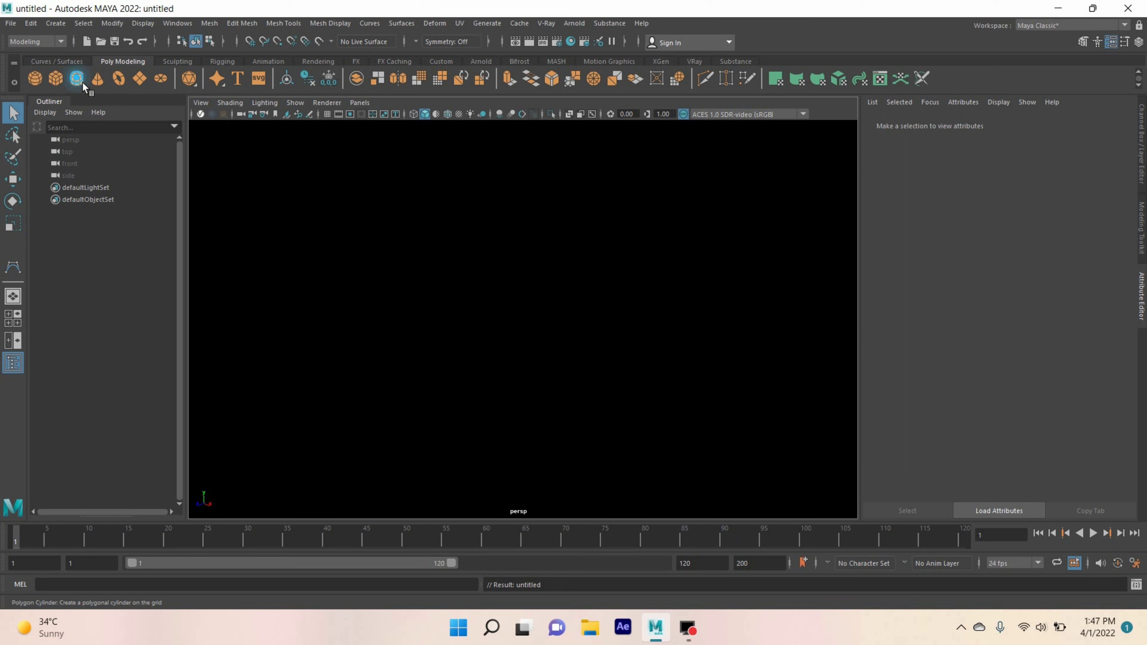
# Create a polygon cylinder and rotate it 90 degrees on Z.
pyautogui.click(77, 78)
pyautogui.hotkey('ctrl', 'a')
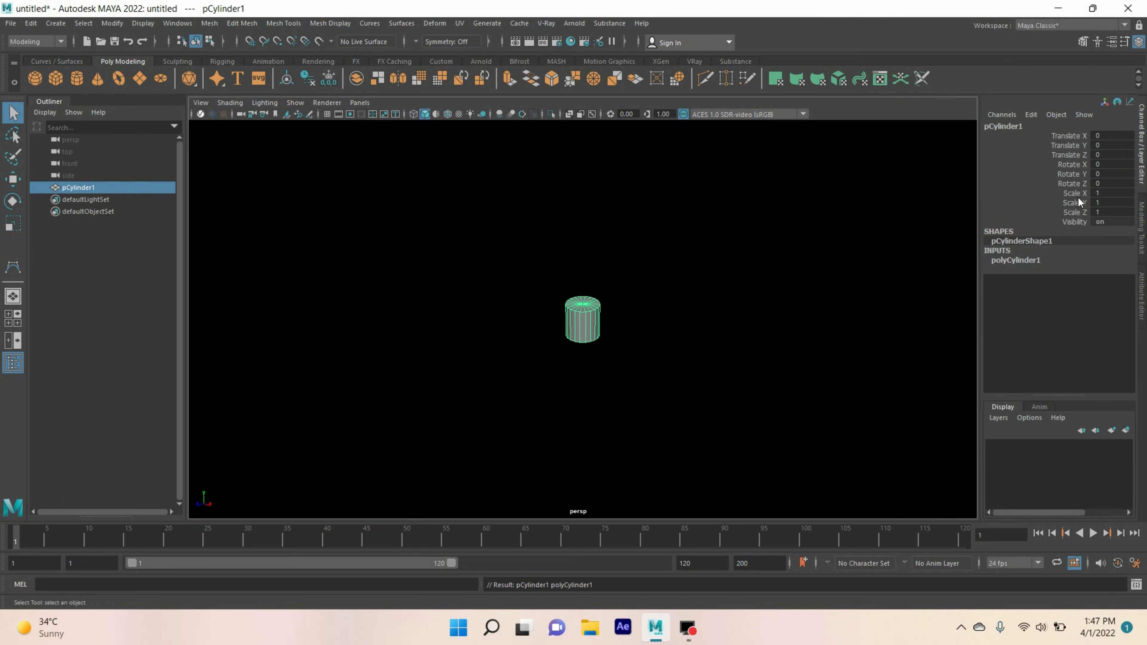
pyautogui.click(1103, 183)
pyautogui.write('90')
pyautogui.press('Return')
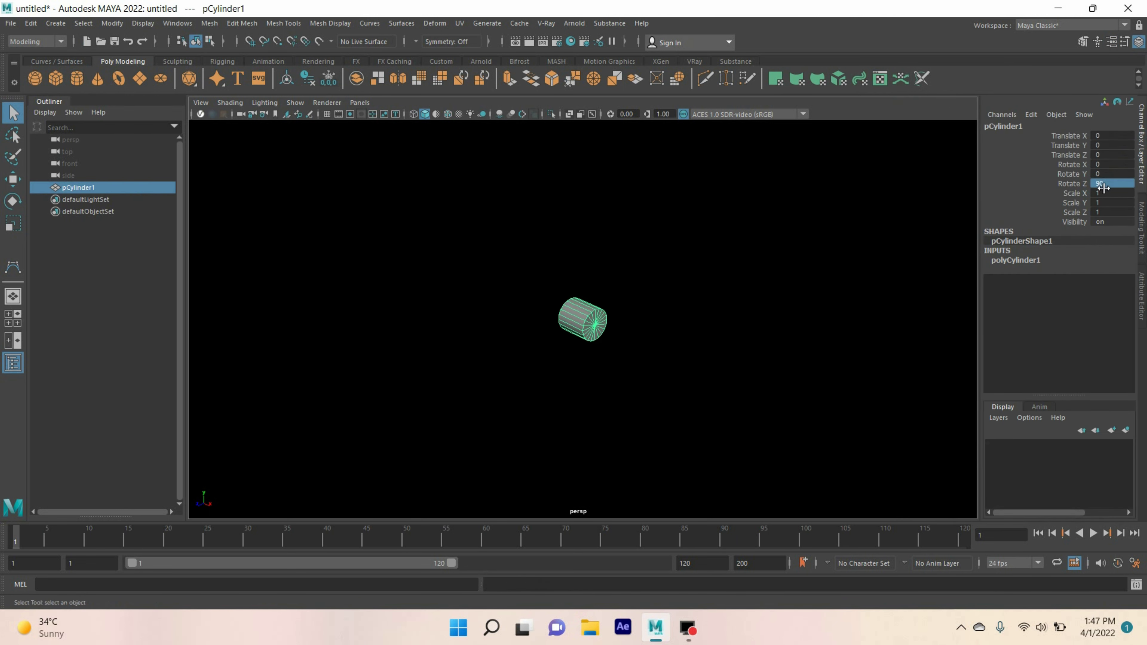
# Give the cylinder a height of 20 and 50 height subdivisions.
pyautogui.click(1026, 260)
pyautogui.click(1104, 279)
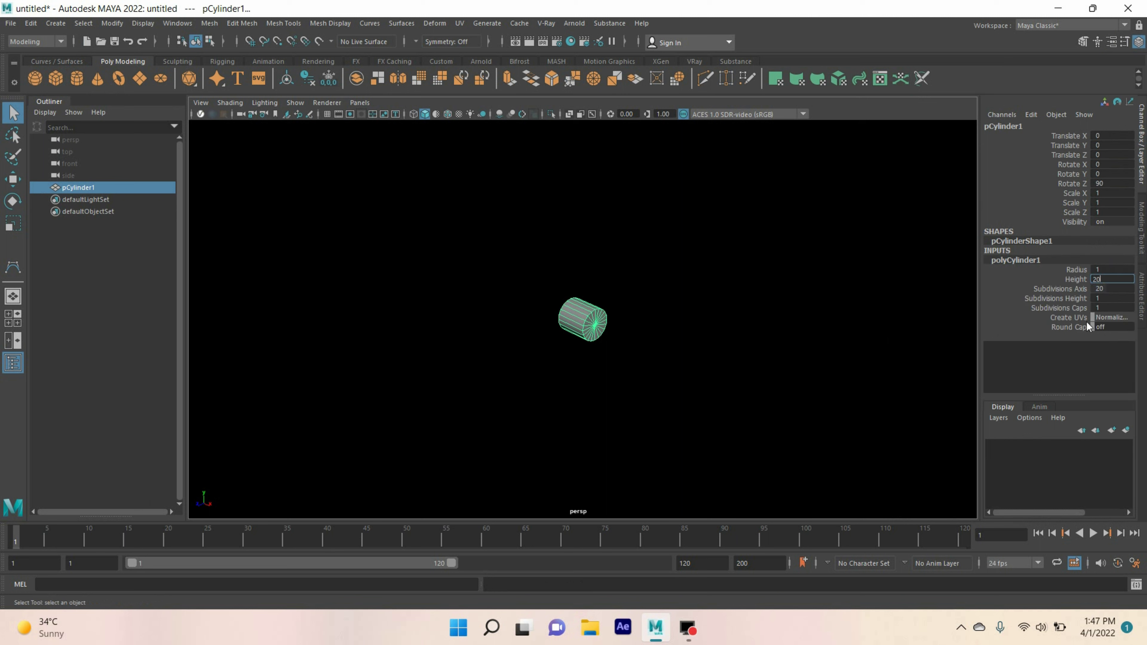
pyautogui.write('20')
pyautogui.click(1104, 300)
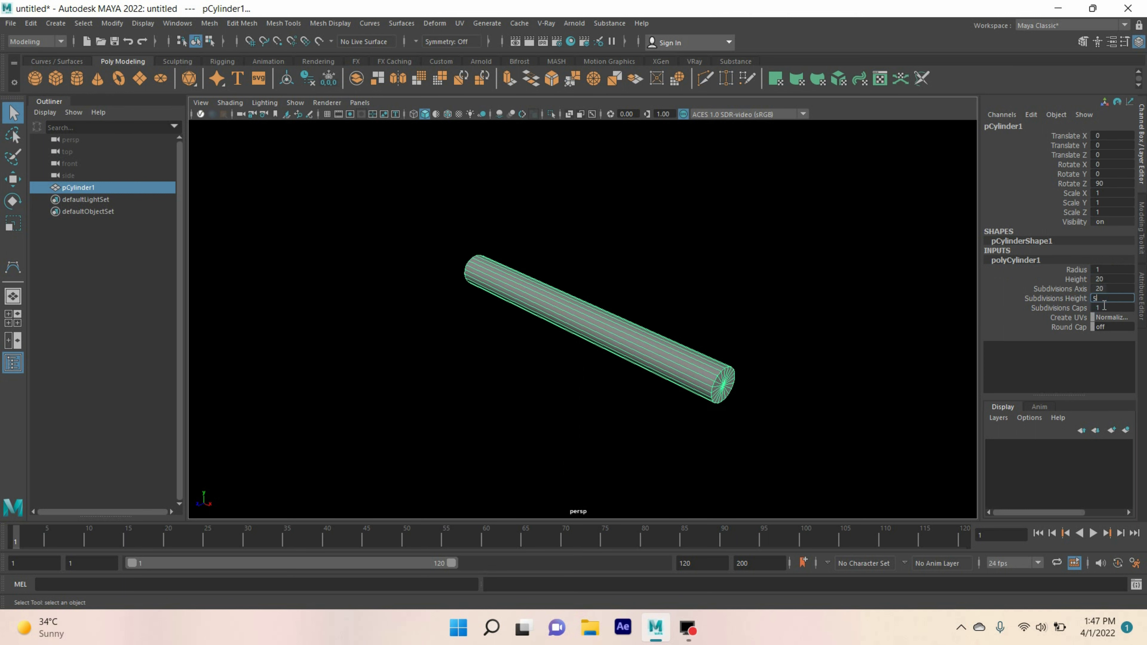
pyautogui.press('Return')
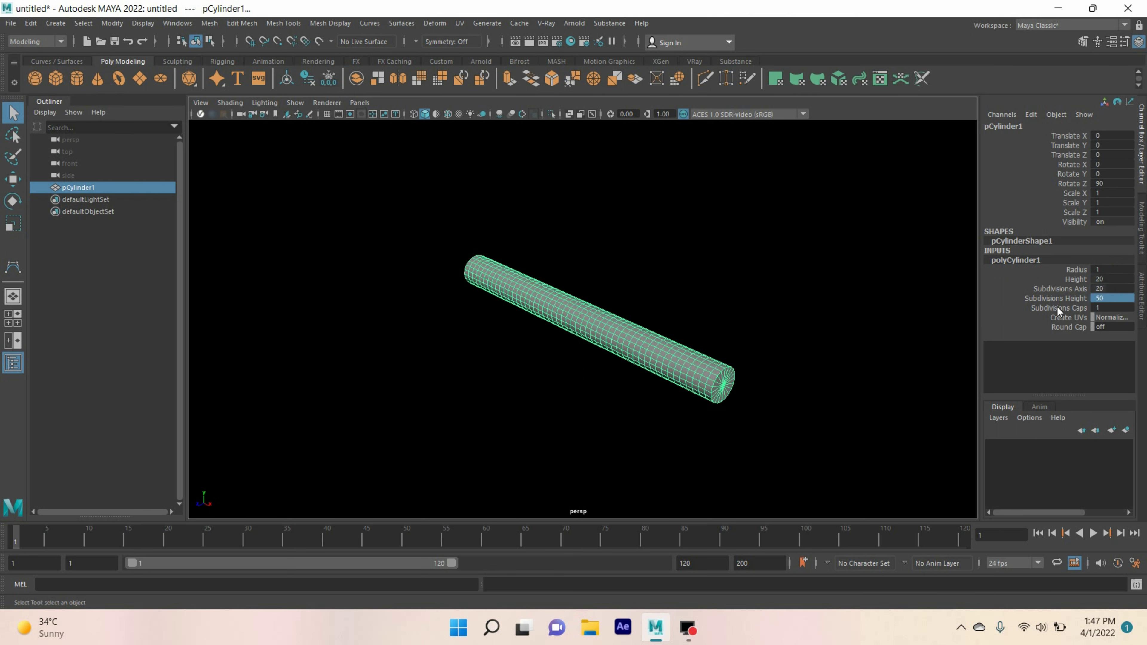
# Add a Wave nonlinear deformer to the cylinder.
pyautogui.click(438, 24)
pyautogui.moveTo(546, 211)
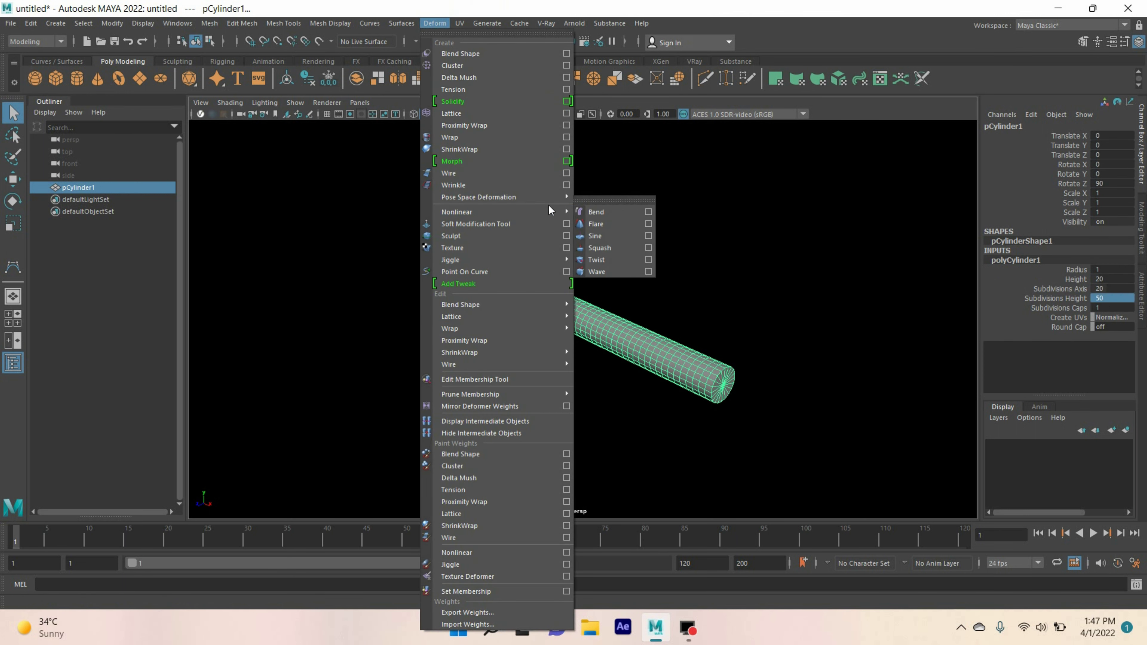
pyautogui.click(606, 271)
pyautogui.hotkey('ctrl', 'a')
# Set the wave's Amplitude to -0.2 and Wavelength to 0.4, then select the bent cylinder.
pyautogui.click(980, 204)
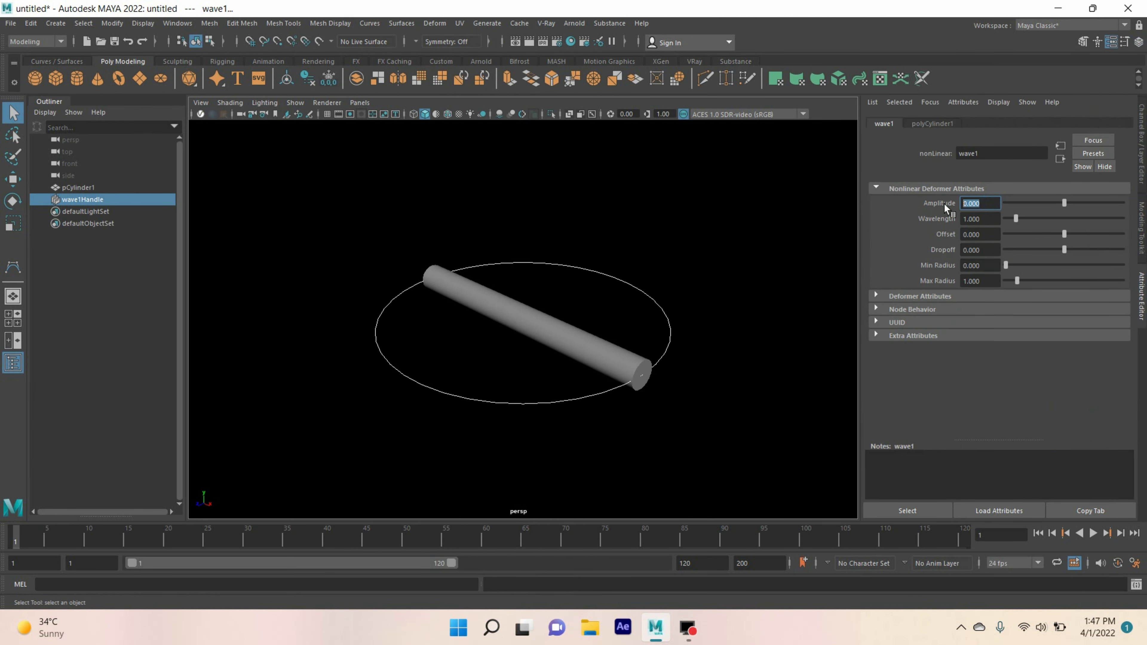
pyautogui.write('.2')
pyautogui.press('Tab')
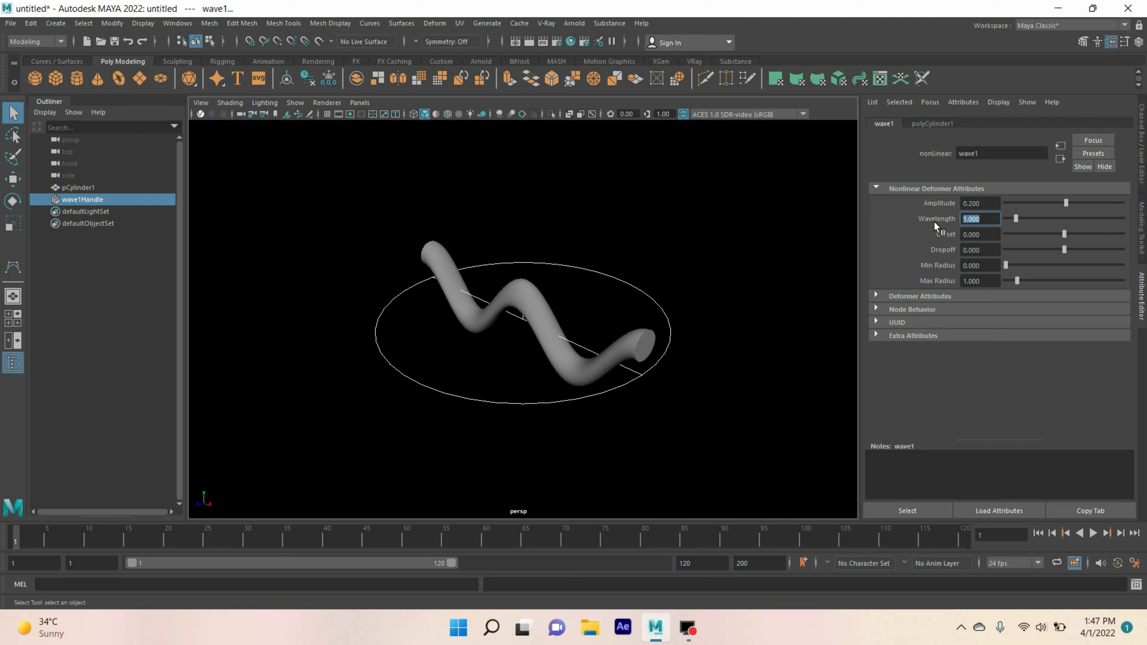
pyautogui.write('.4')
pyautogui.press('Return')
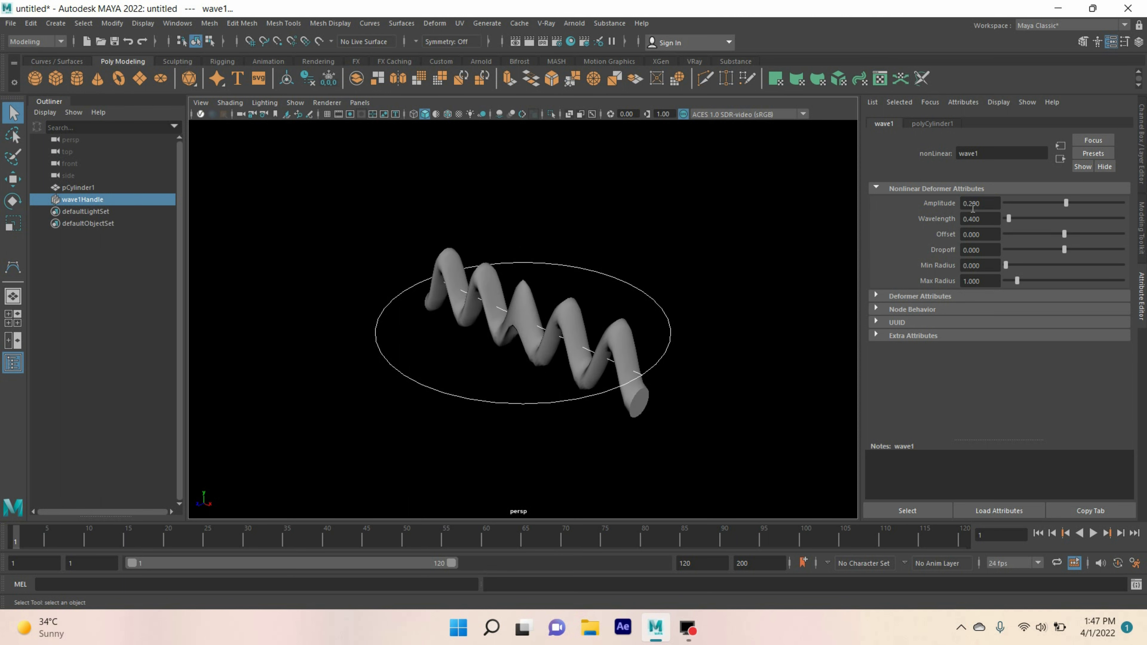
pyautogui.click(967, 208)
pyautogui.write('-')
pyautogui.press('Return')
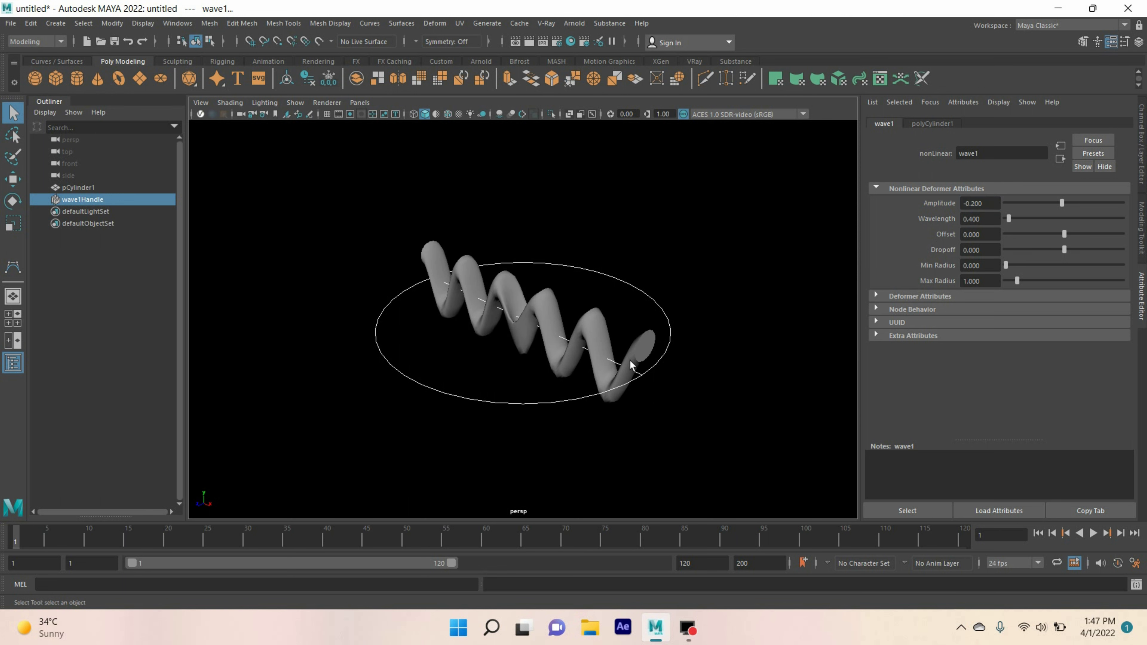
pyautogui.keyDown('alt'); pyautogui.moveTo(586, 342); pyautogui.dragTo(653, 342); pyautogui.keyUp('alt')
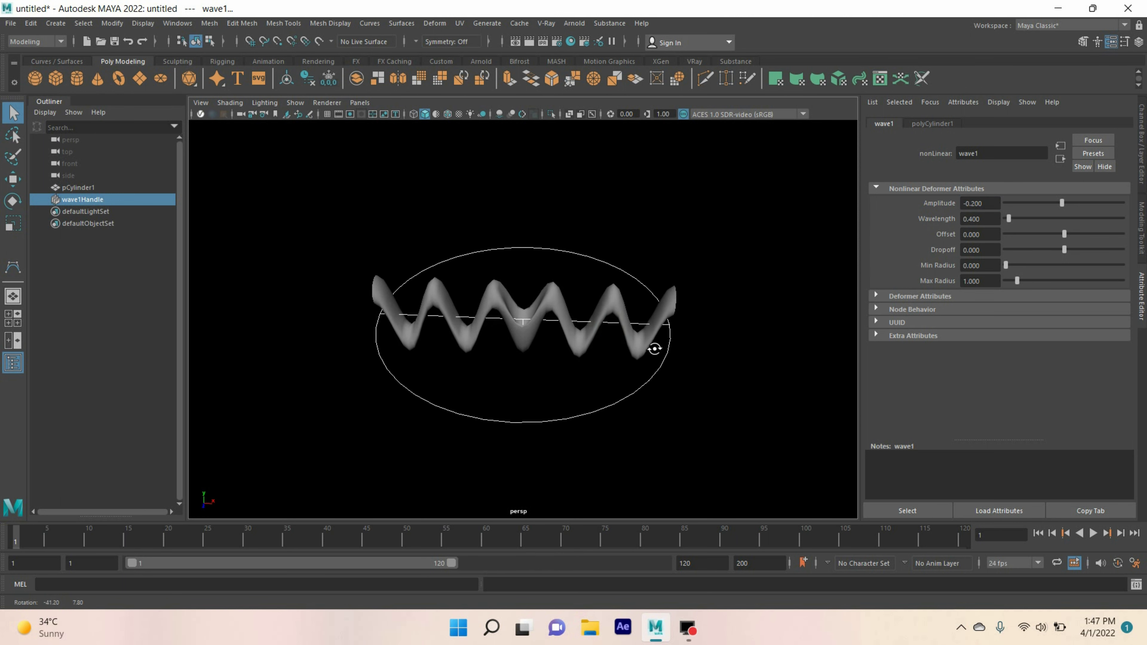
pyautogui.click(555, 302)
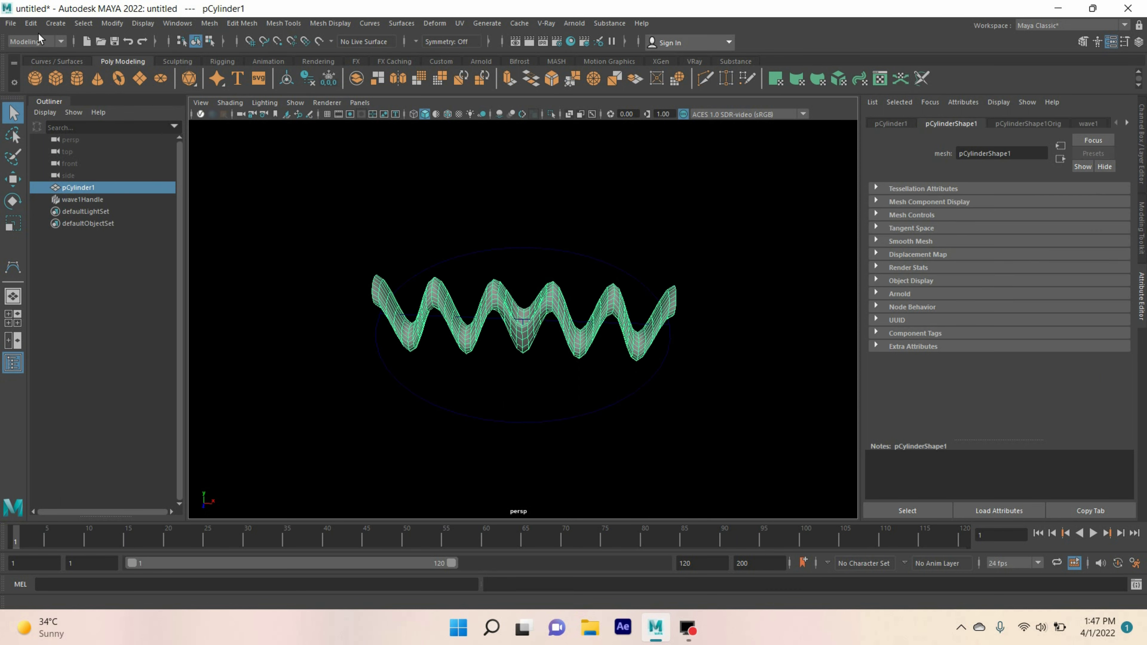
# Delete the cylinder's history to bake in the wave shape.
pyautogui.click(31, 23)
pyautogui.moveTo(135, 165)
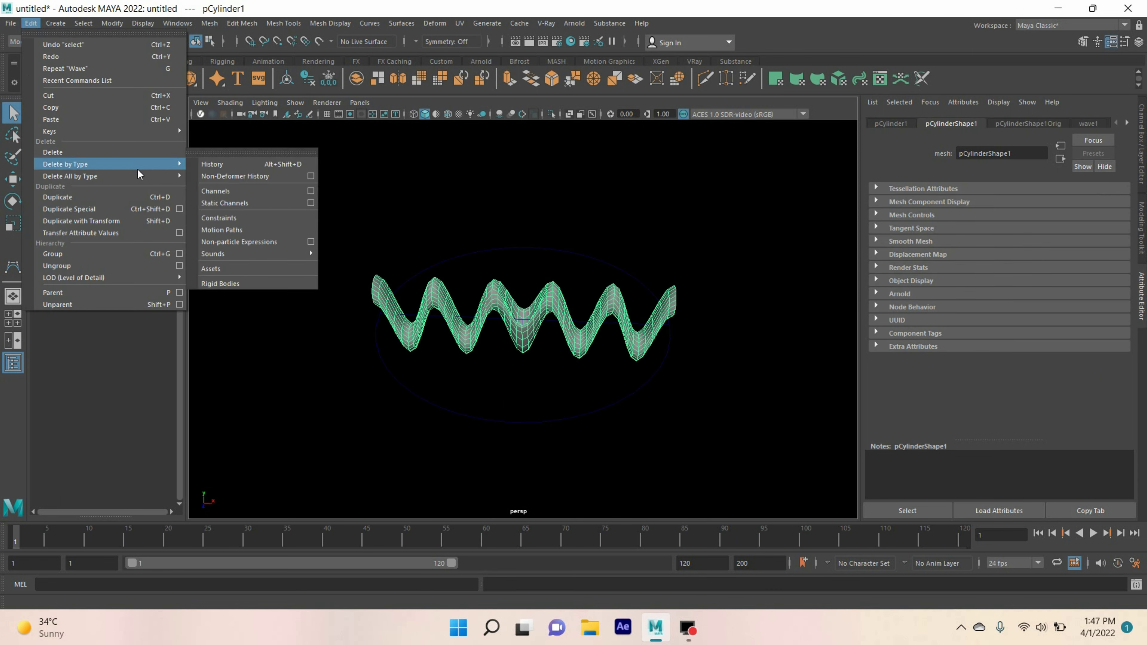
pyautogui.click(217, 164)
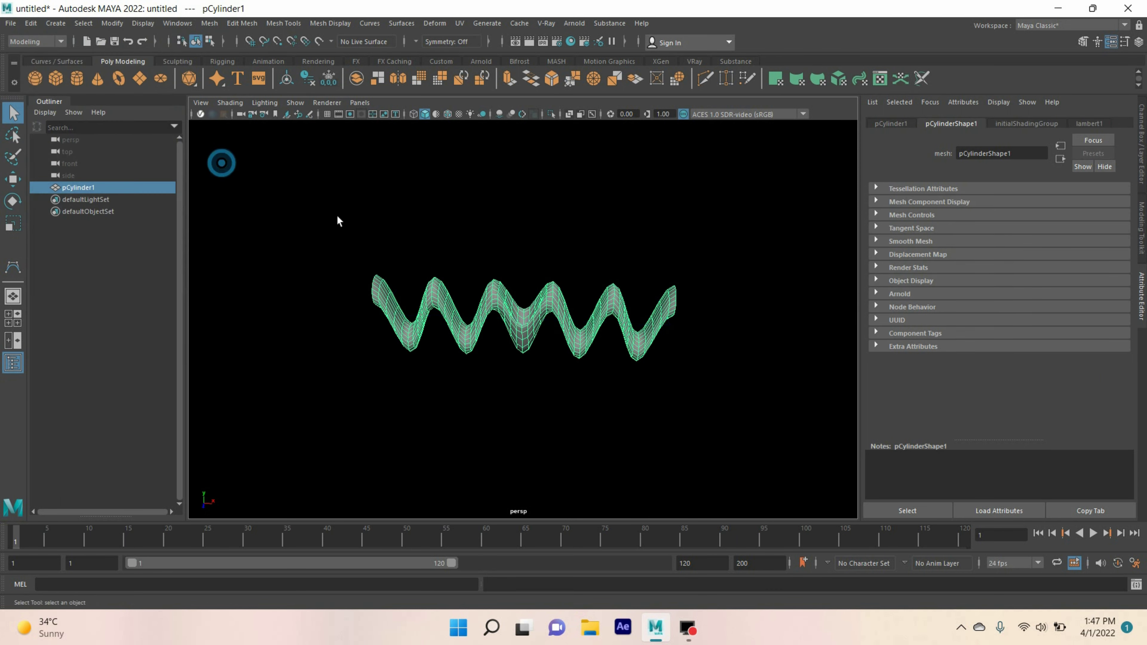
# Select an edge loop along the mesh and convert the polygon edges to a curve.
pyautogui.click(1082, 43)
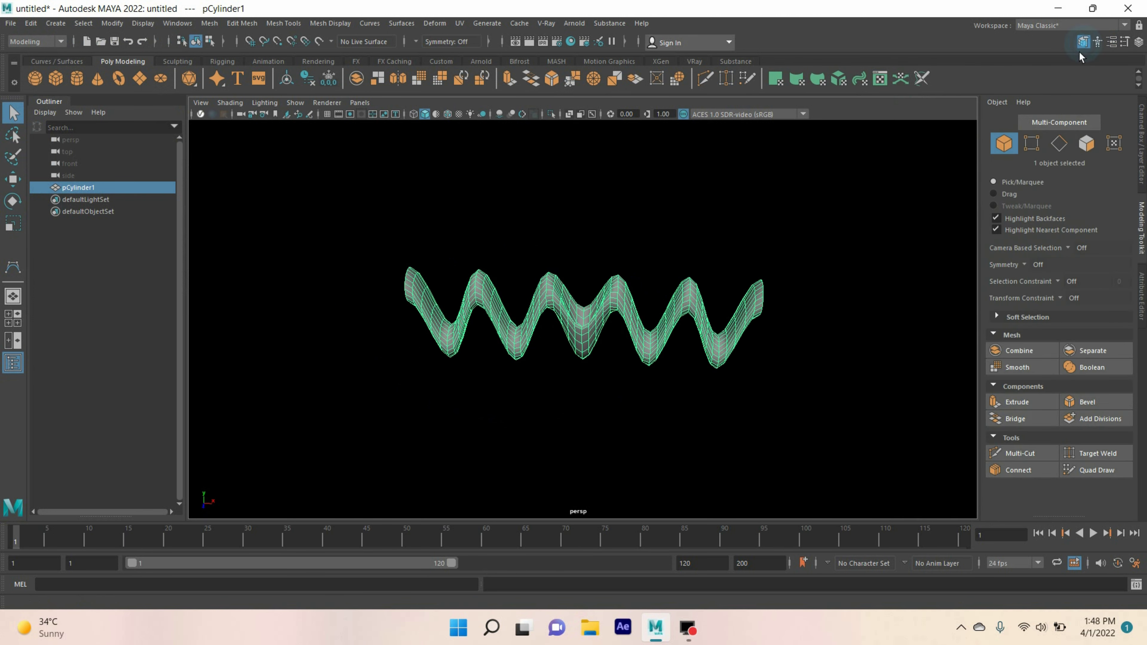
pyautogui.click(1069, 147)
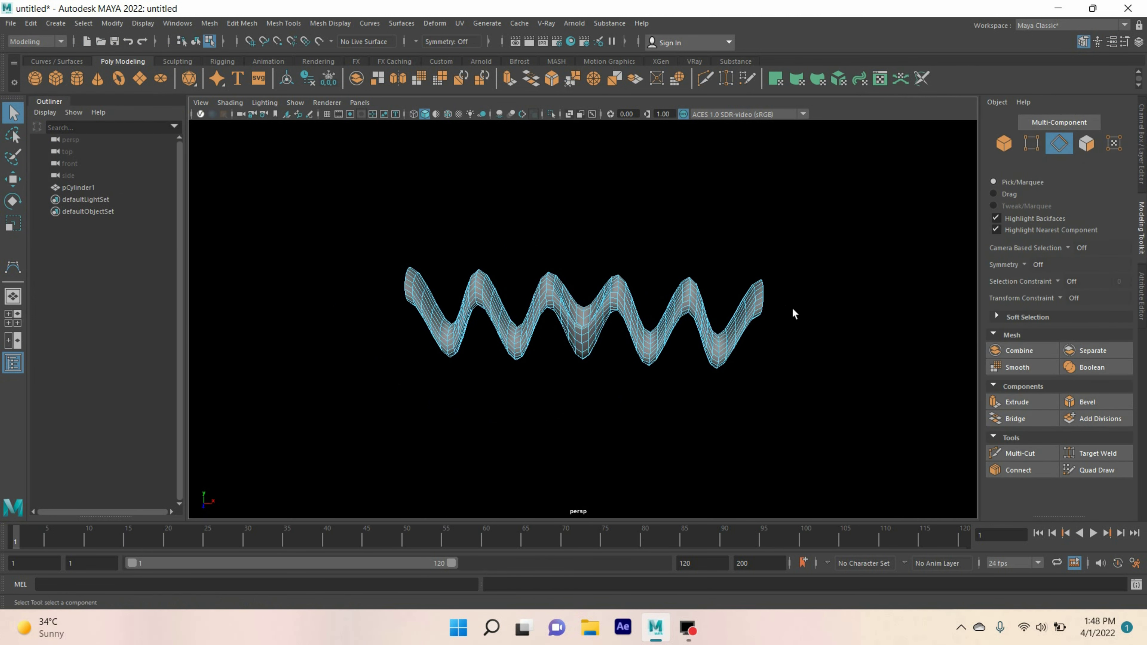
pyautogui.doubleClick(764, 291)
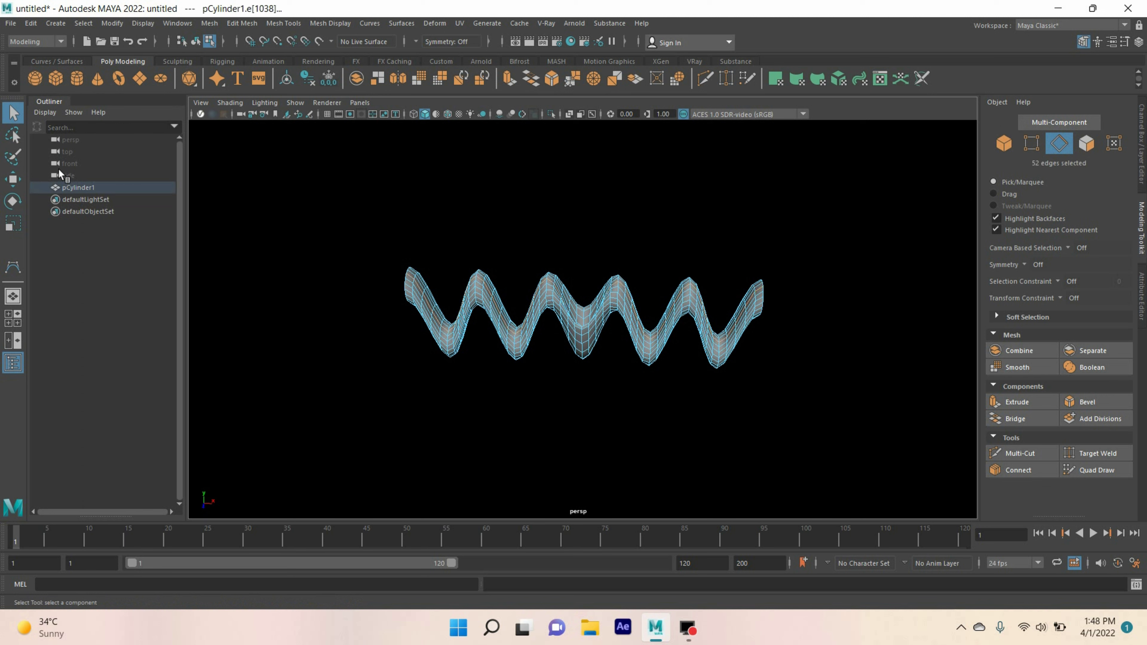
pyautogui.moveTo(788, 305)
pyautogui.keyDown('alt'); pyautogui.mouseDown()
pyautogui.moveTo(673, 279)
pyautogui.moveTo(744, 312)
pyautogui.mouseUp(); pyautogui.keyUp('alt')
pyautogui.click(112, 23)
pyautogui.moveTo(172, 315)
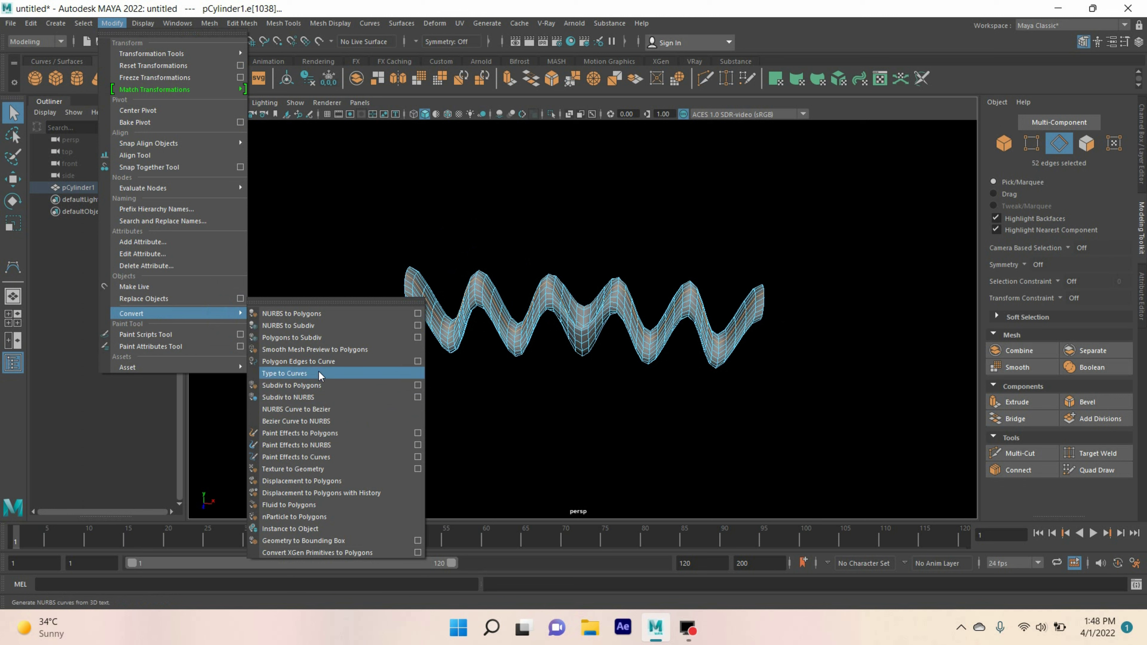
pyautogui.click(317, 362)
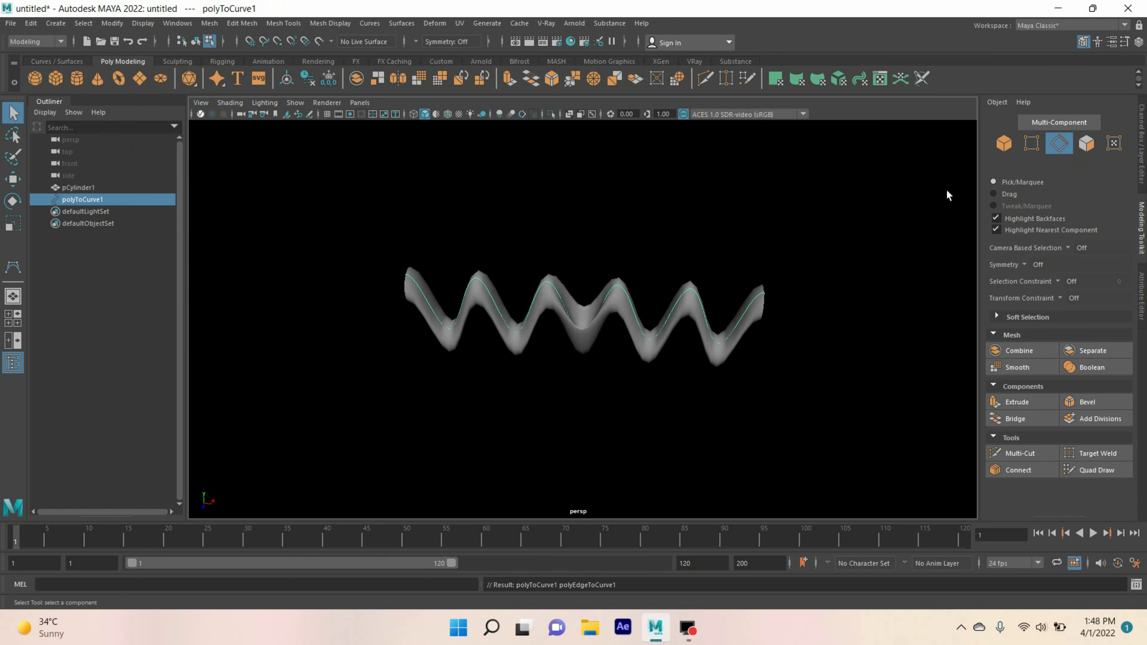
# Delete the cylinder mesh, select the extracted curve, and switch the background to grey.
pyautogui.click(1003, 143)
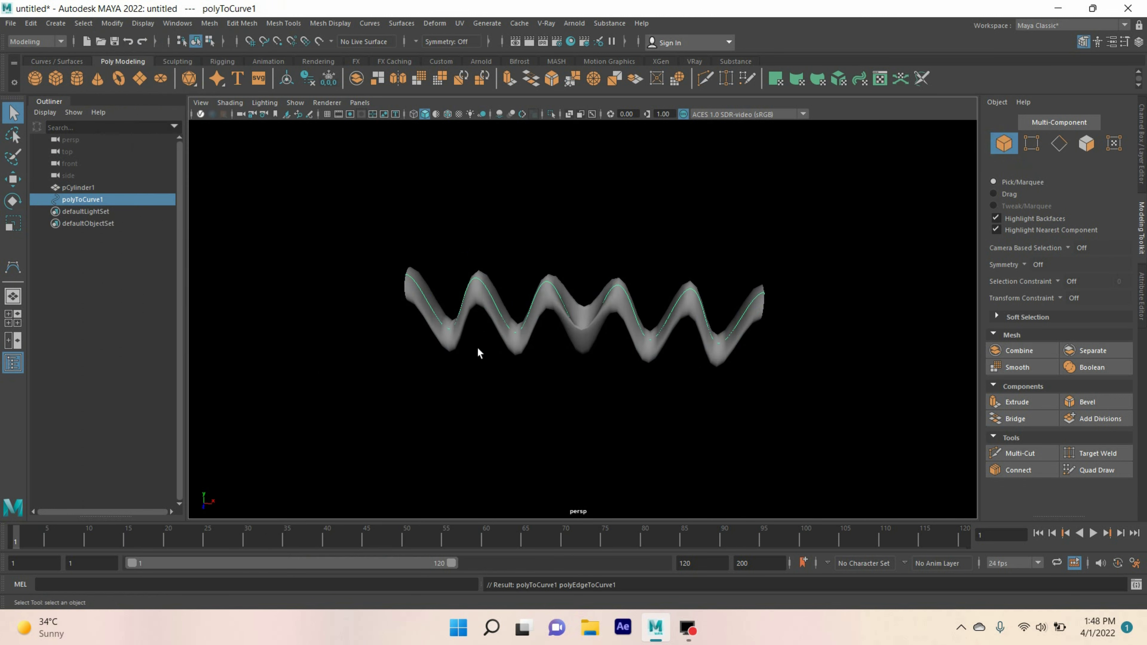
pyautogui.click(504, 327)
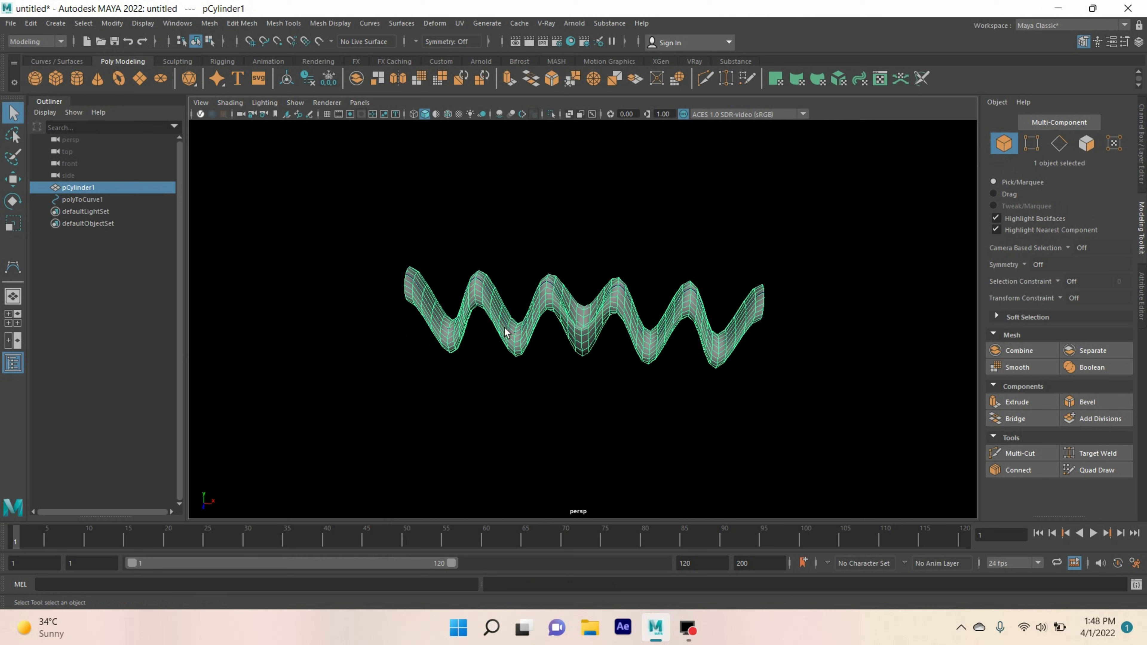
pyautogui.press('Delete')
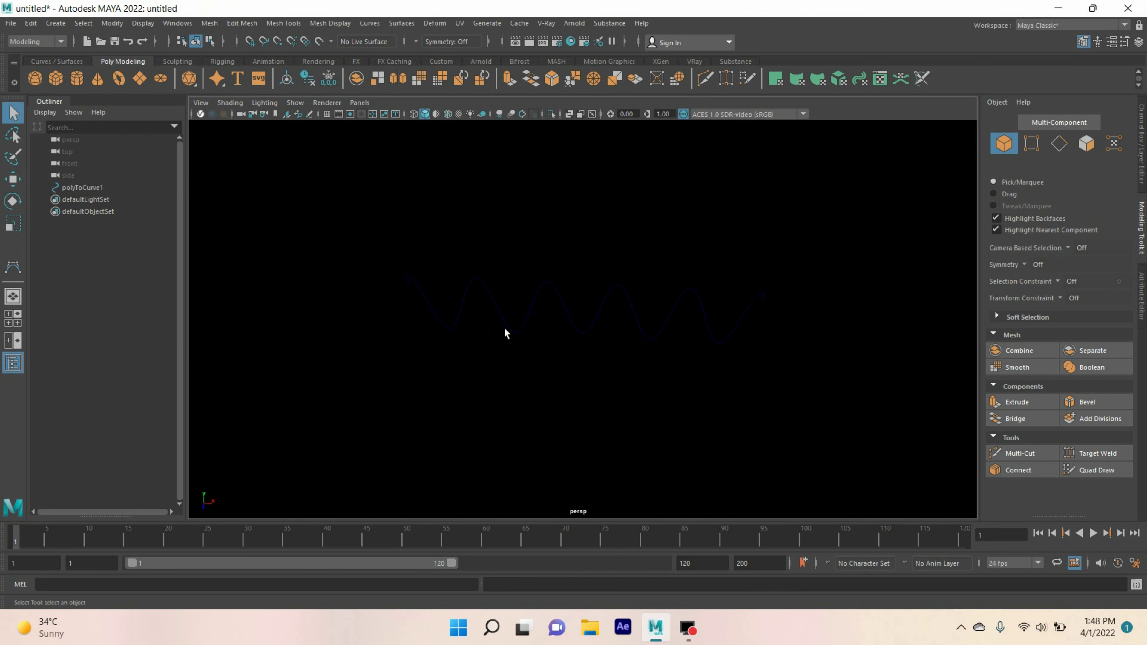
pyautogui.click(520, 311)
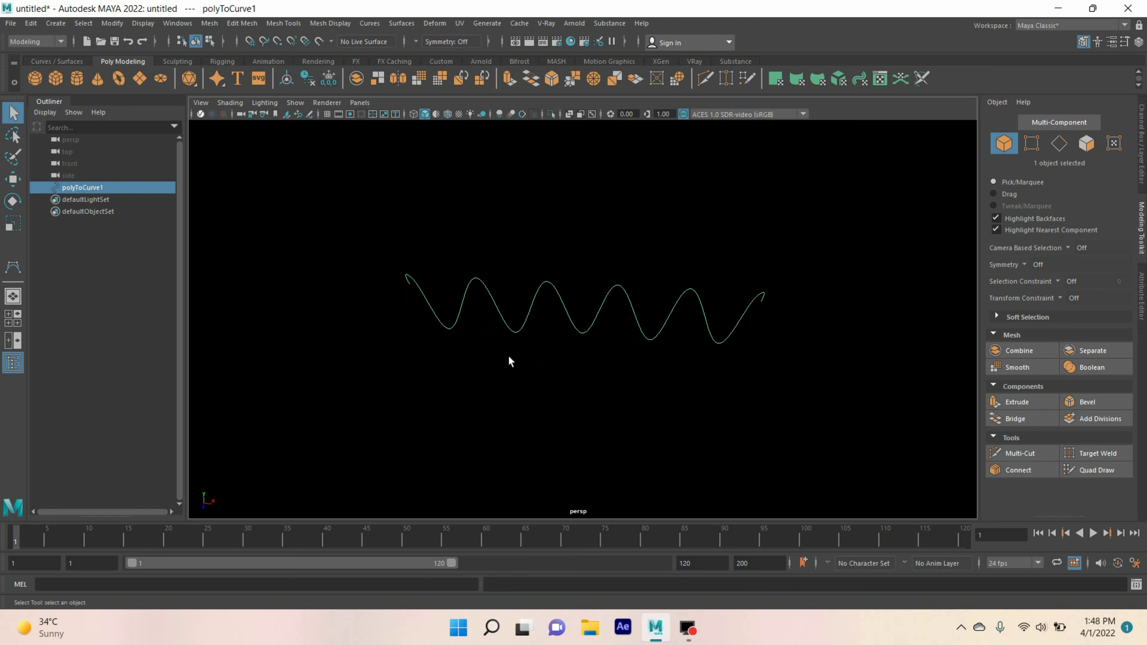
pyautogui.hotkey('alt', 'b')
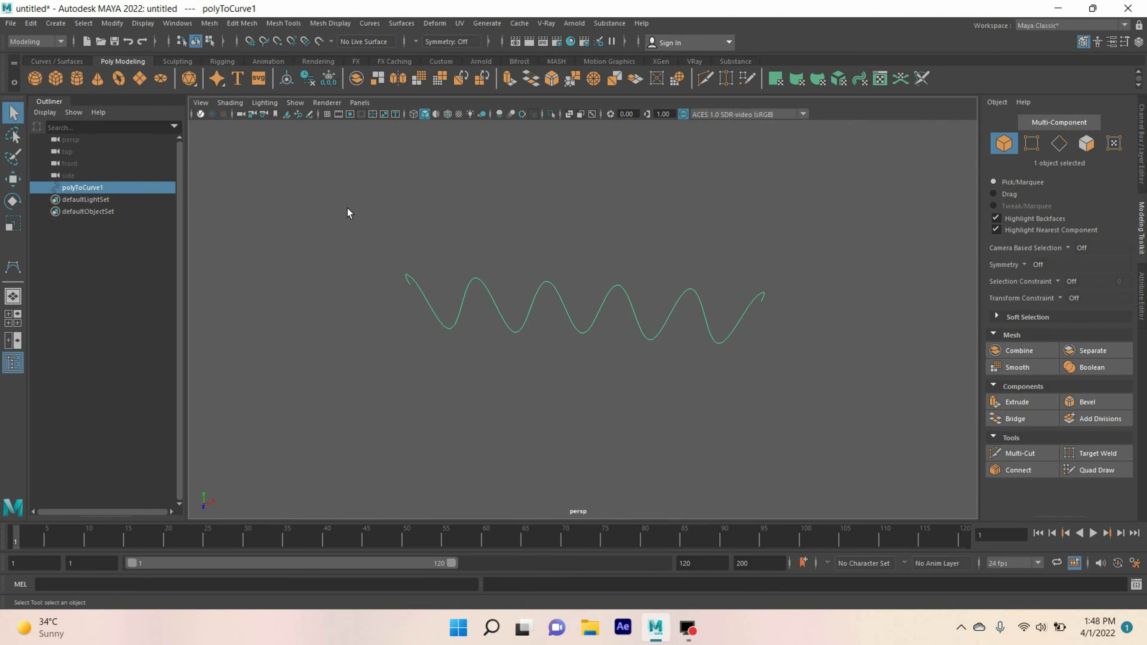
# In the FX menu set, create a 3D container with emitter sized X 30 and Z 15.
pyautogui.click(43, 42)
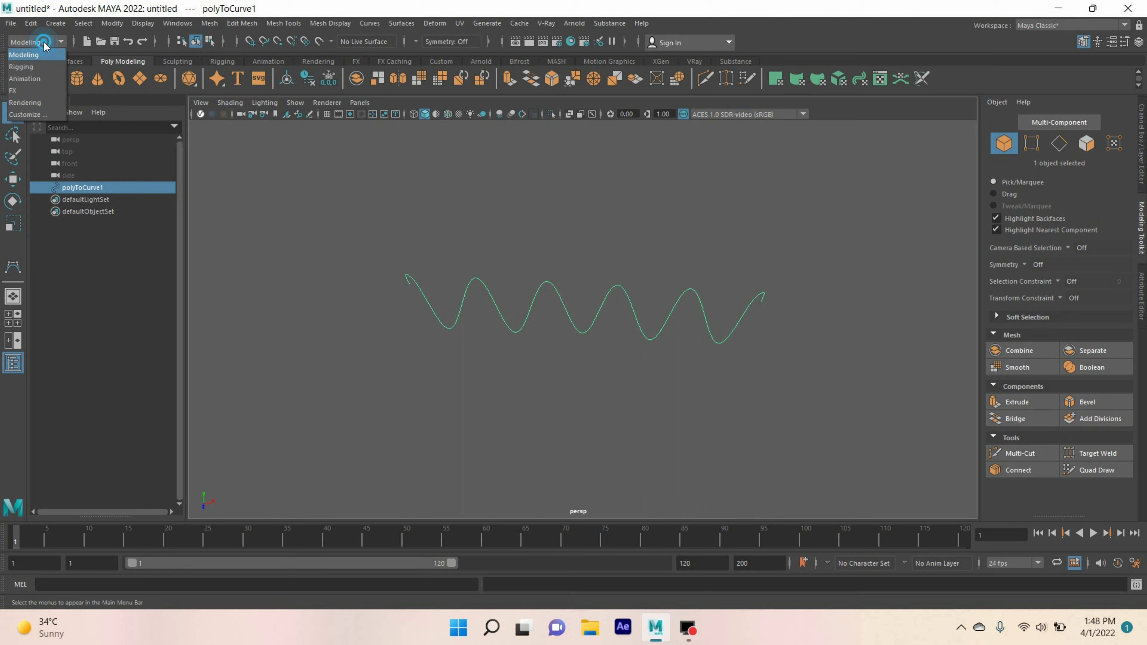
pyautogui.click(48, 92)
pyautogui.click(248, 24)
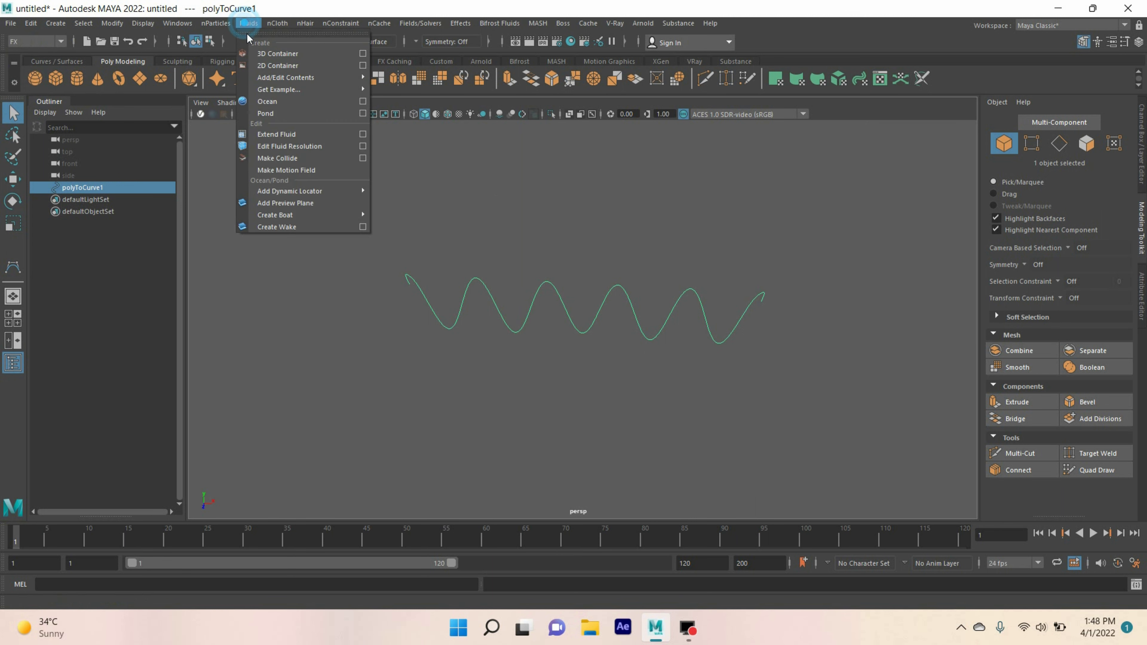
pyautogui.click(360, 54)
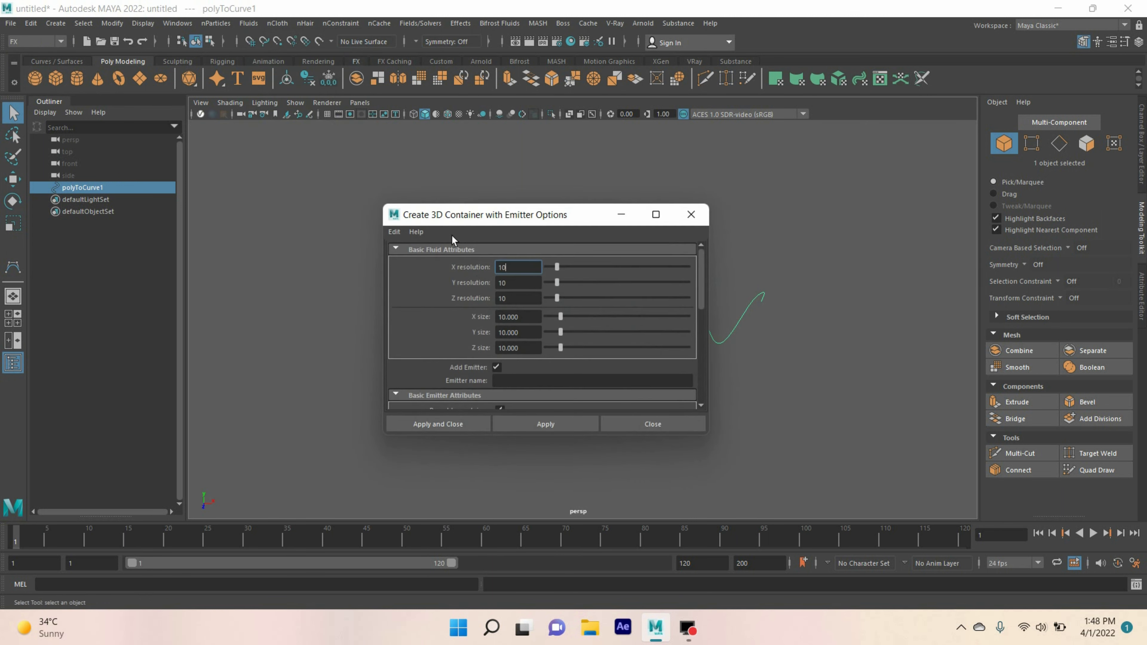
pyautogui.click(401, 232)
pyautogui.click(413, 260)
pyautogui.doubleClick(515, 318)
pyautogui.write('3')
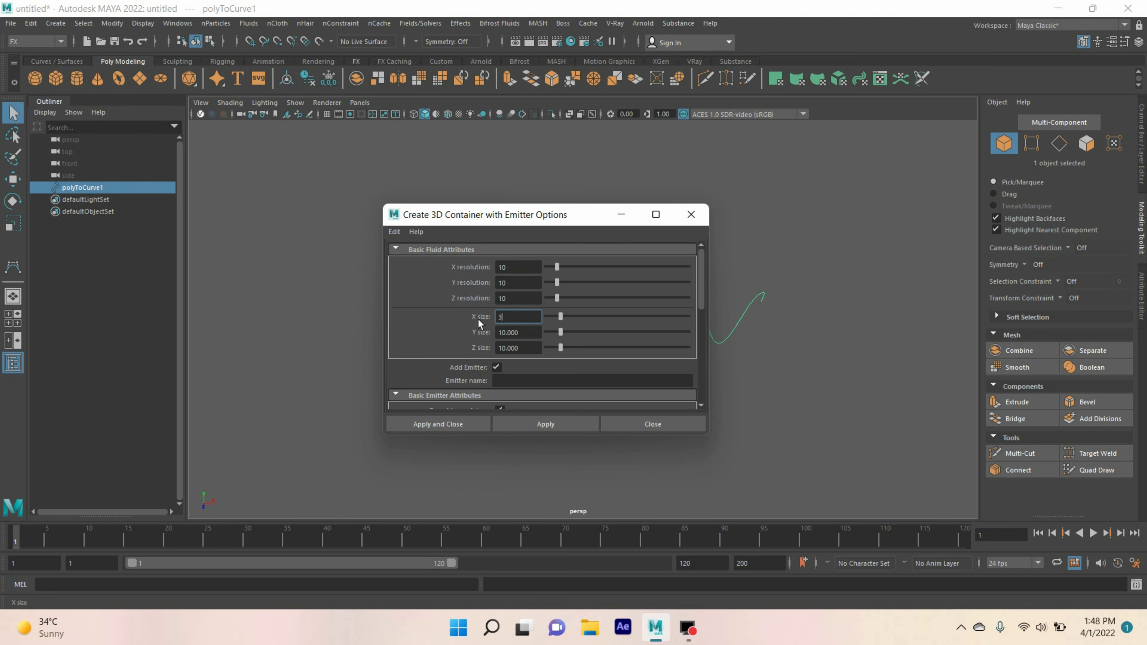
pyautogui.write('0')
pyautogui.doubleClick(524, 348)
pyautogui.write('15')
pyautogui.press('Return')
pyautogui.click(456, 422)
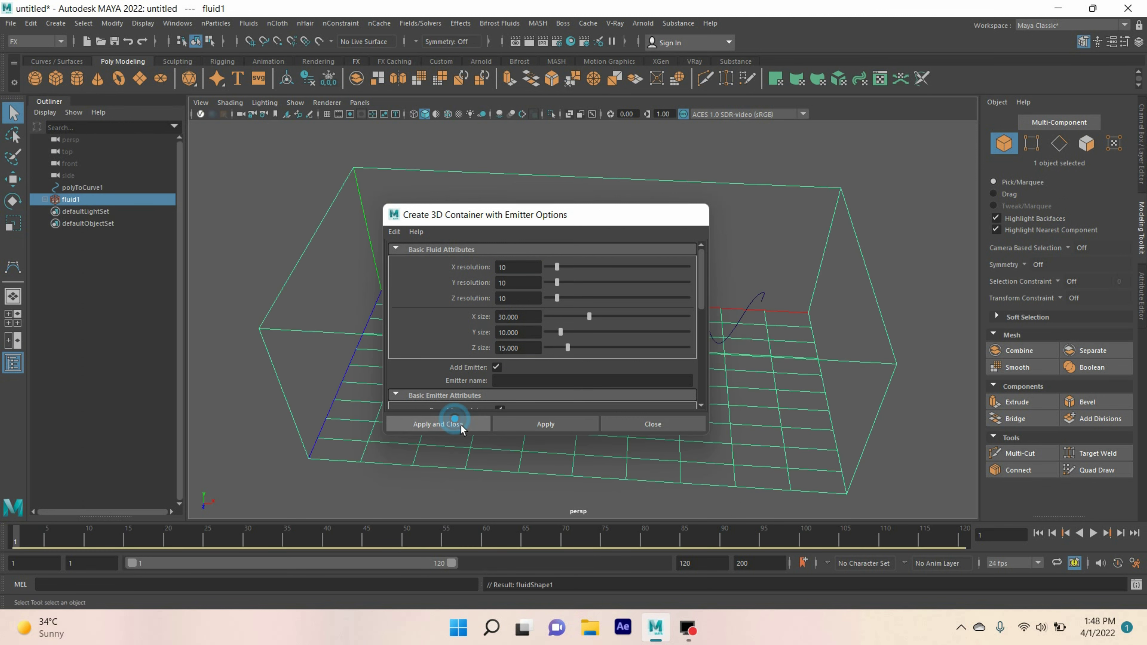
# Raise the fluid container so the curve sits inside, and expand fluid1 in the Outliner.
pyautogui.keyDown('alt'); pyautogui.moveTo(492, 407); pyautogui.dragTo(510, 394); pyautogui.keyUp('alt')
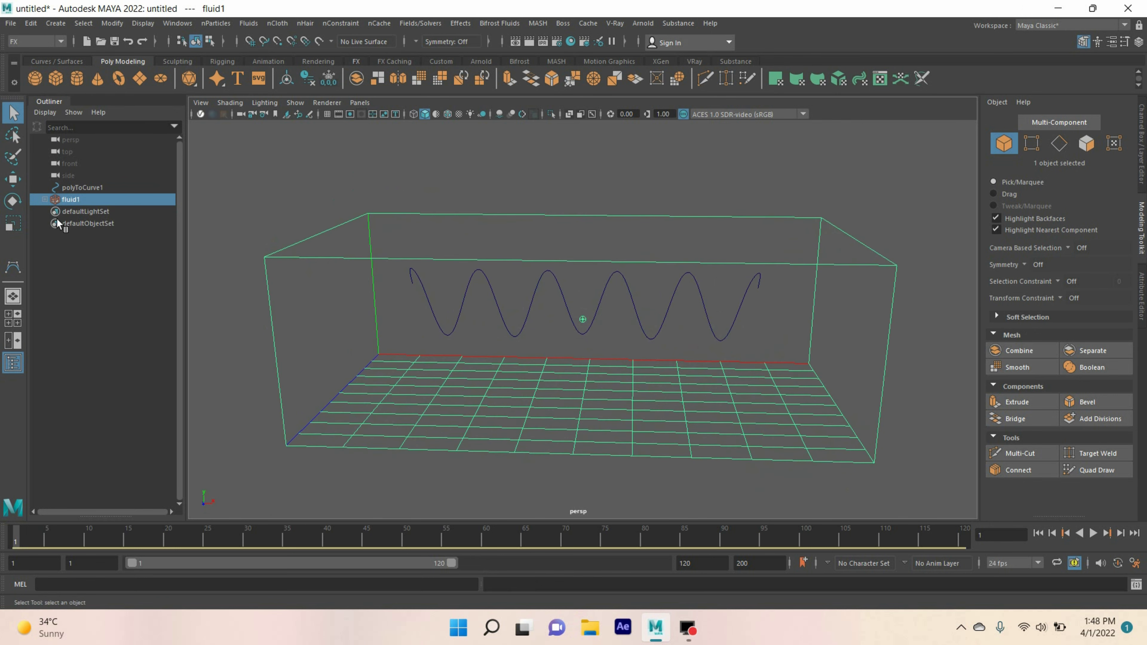
pyautogui.click(13, 180)
pyautogui.moveTo(596, 272); pyautogui.dragTo(605, 211)
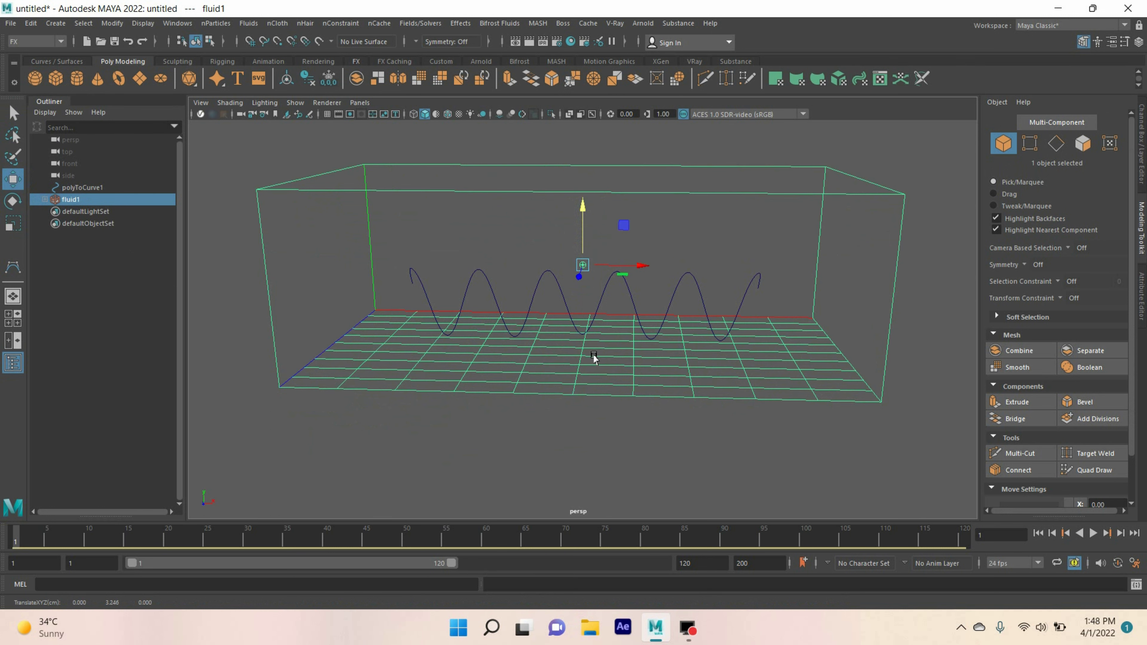
pyautogui.keyDown('alt'); pyautogui.moveTo(593, 359); pyautogui.dragTo(599, 358); pyautogui.keyUp('alt')
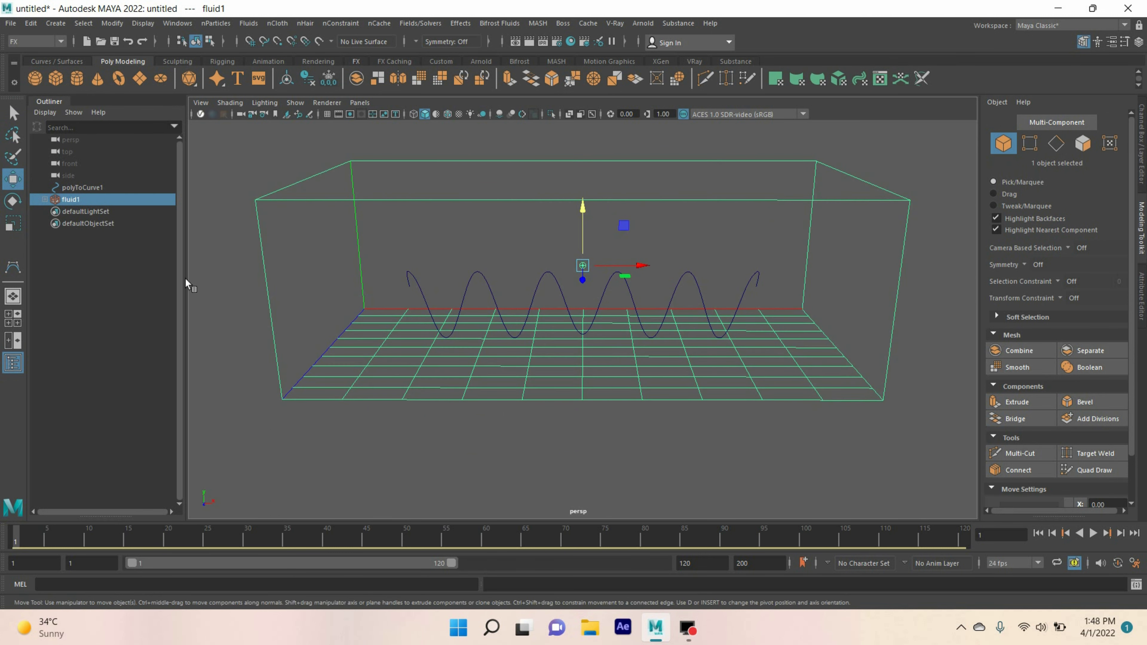
pyautogui.click(45, 199)
# Attach fluidEmitter1 to the sine curve as a motion path and play back the smoke.
pyautogui.click(90, 210)
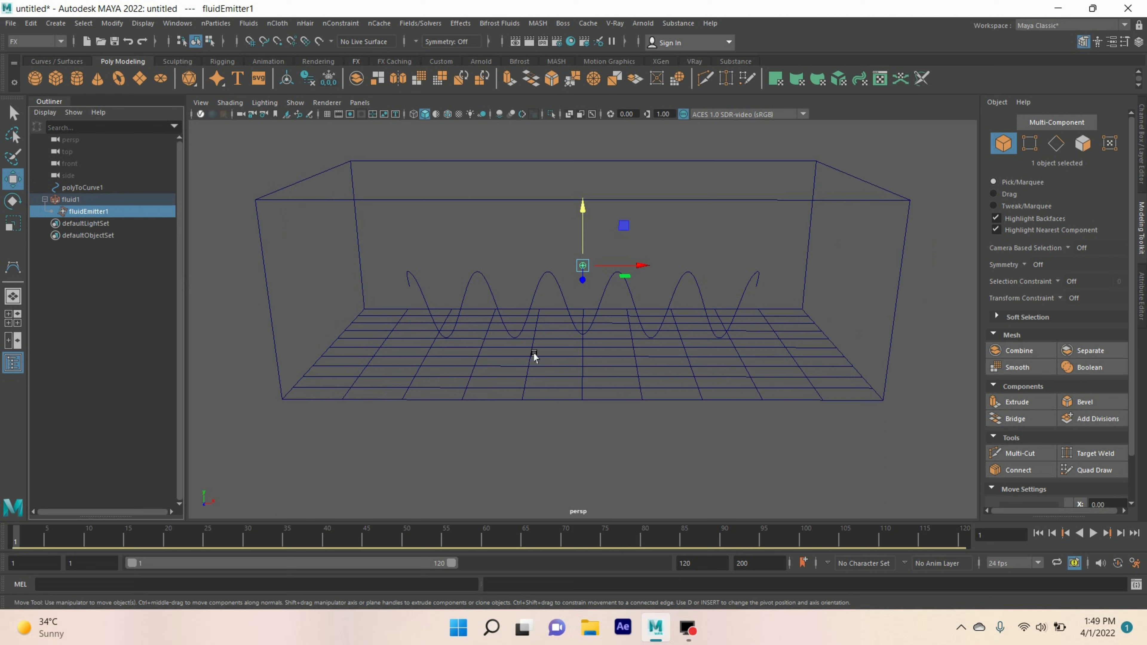
pyautogui.keyDown('shift'); pyautogui.click(698, 271); pyautogui.keyUp('shift')
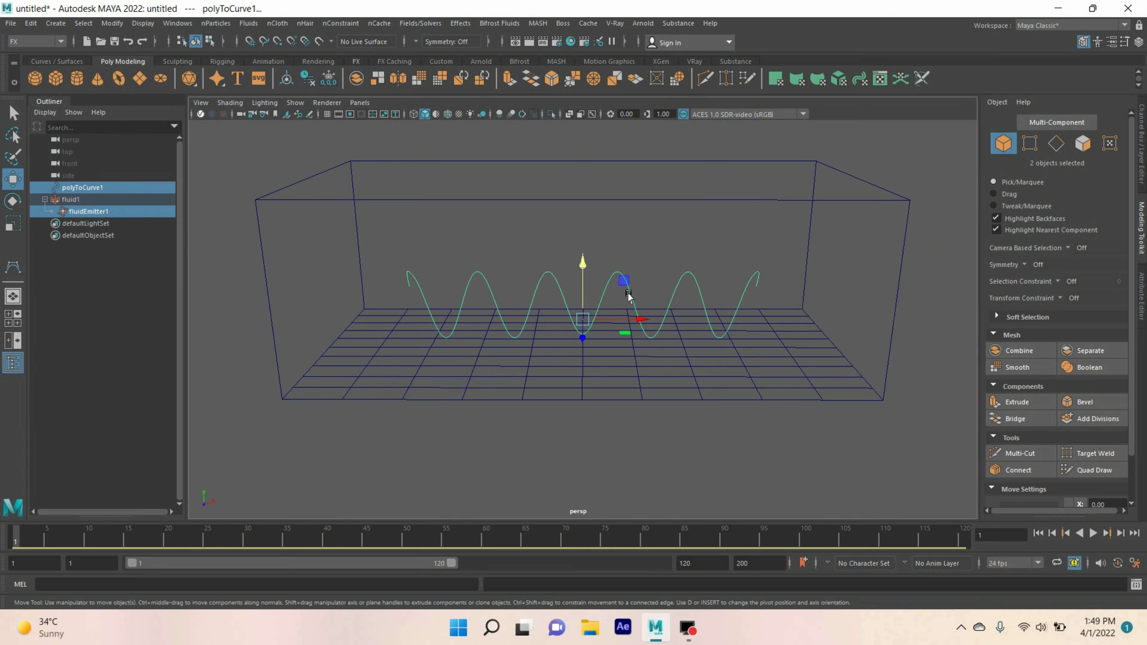
pyautogui.click(35, 43)
pyautogui.click(39, 79)
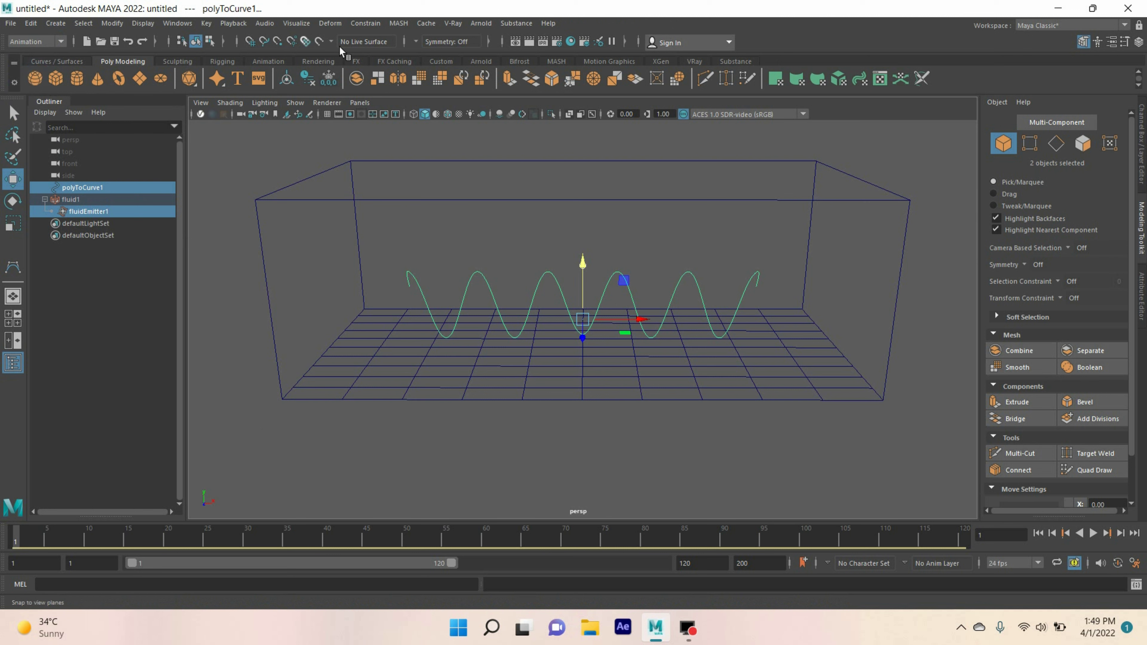
pyautogui.click(366, 23)
pyautogui.moveTo(433, 140)
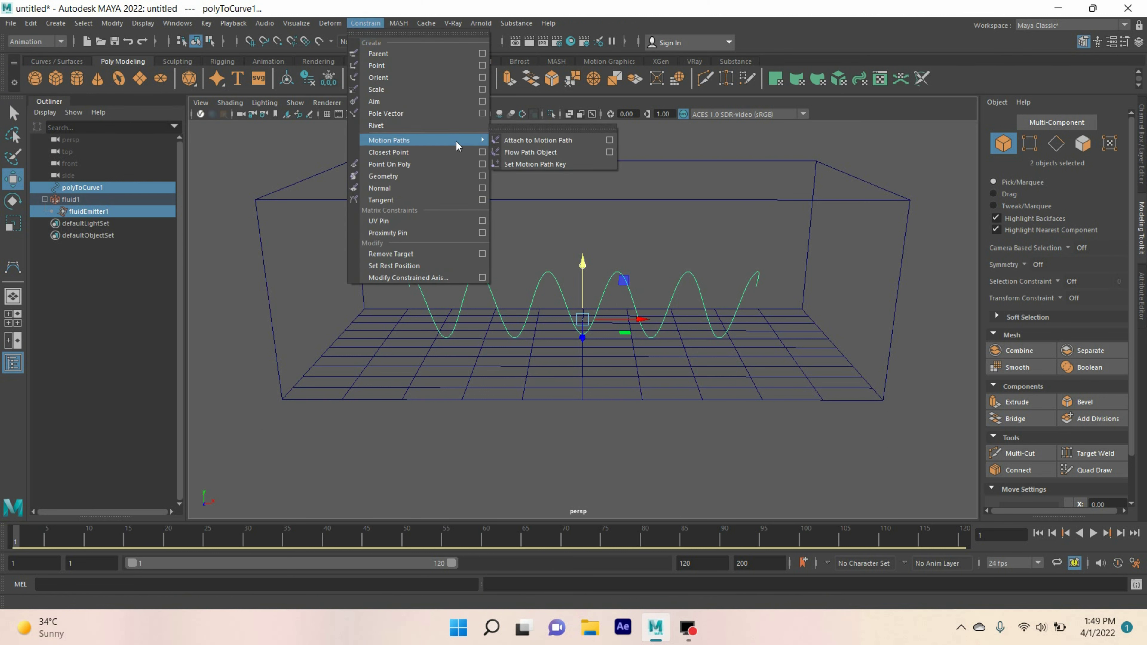
pyautogui.click(519, 140)
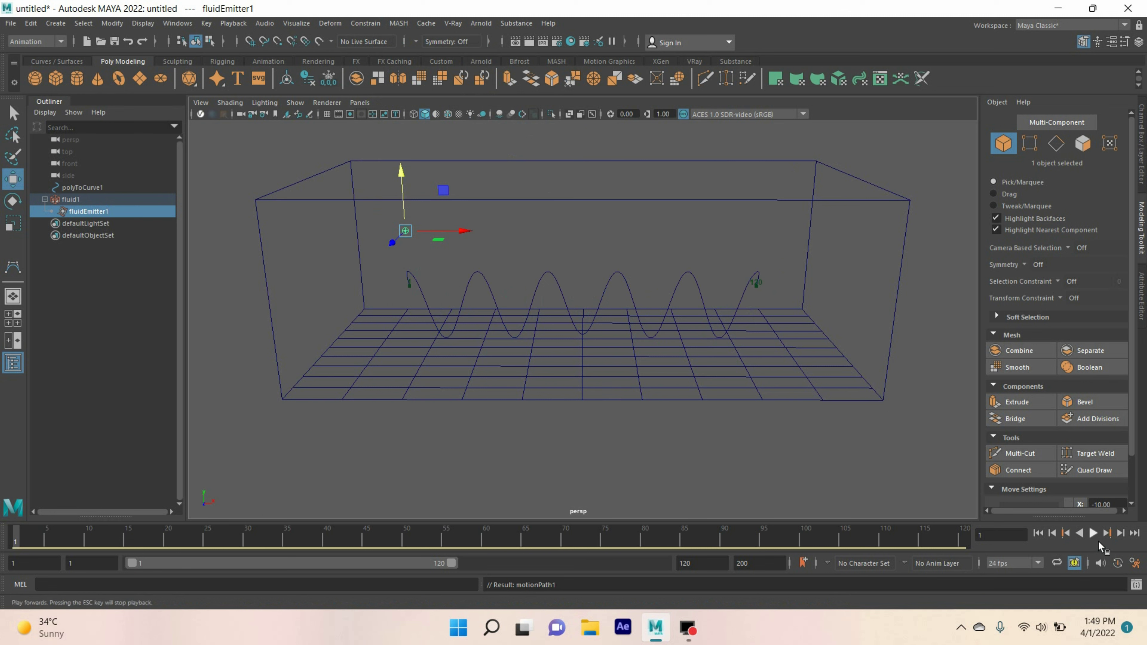
pyautogui.click(1097, 538)
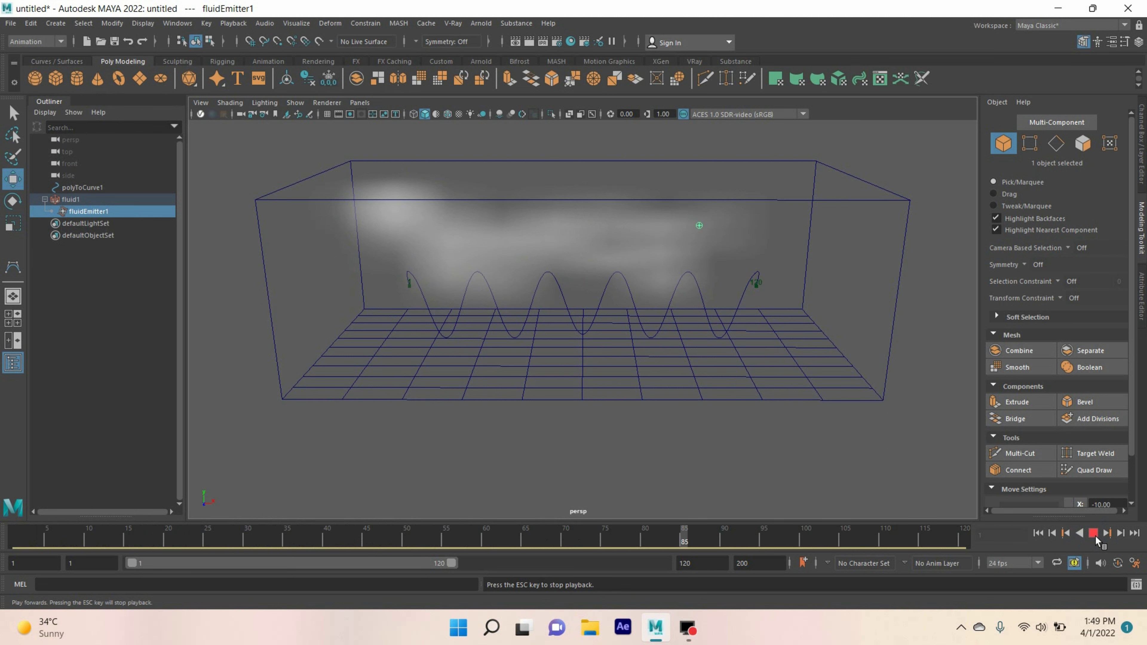
pyautogui.click(1095, 538)
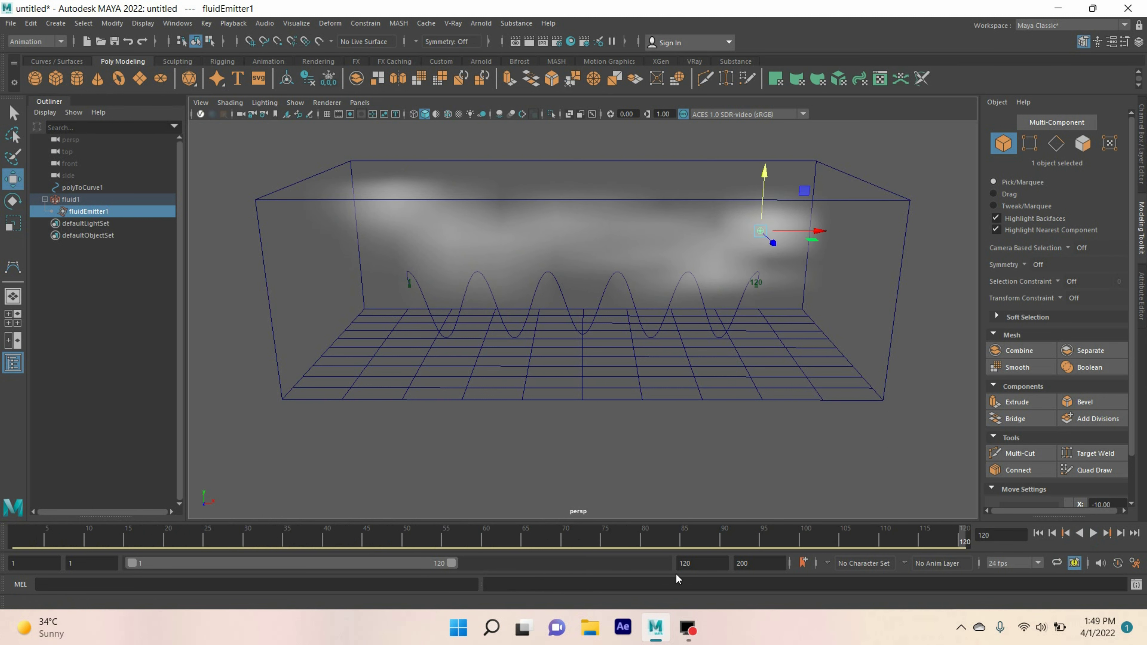
# Select fluid1 and set its Temperature contents method to Dynamic Grid.
pyautogui.hotkey('ctrl', 'a')
pyautogui.click(88, 199)
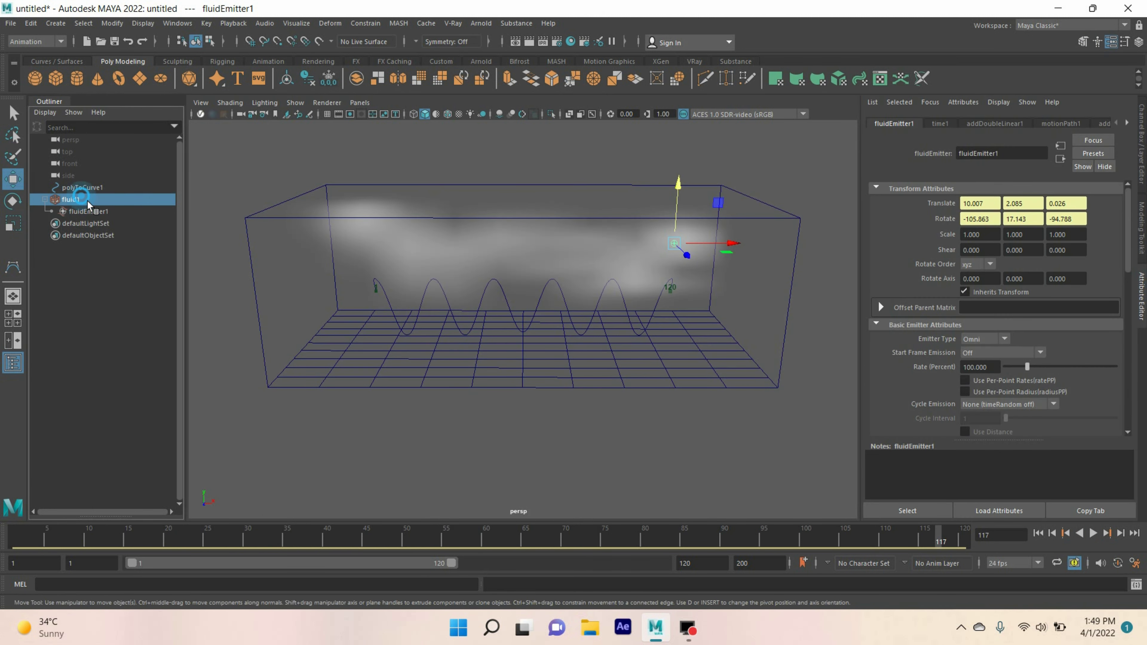
pyautogui.scroll(10, 902, 303)
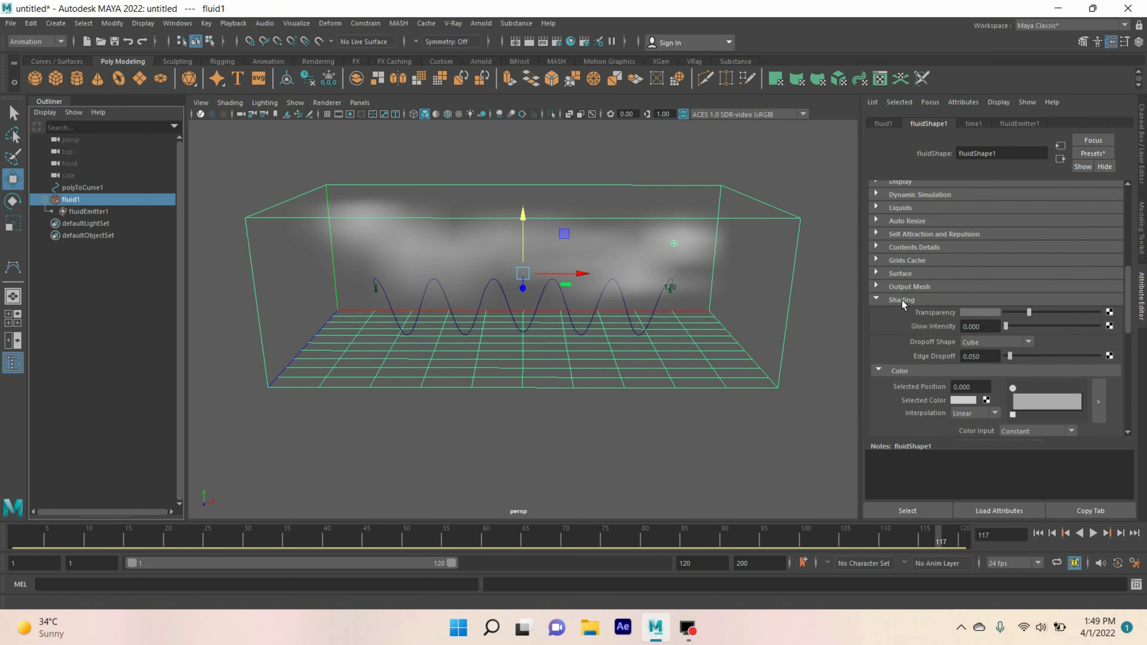
pyautogui.scroll(-1, 906, 291)
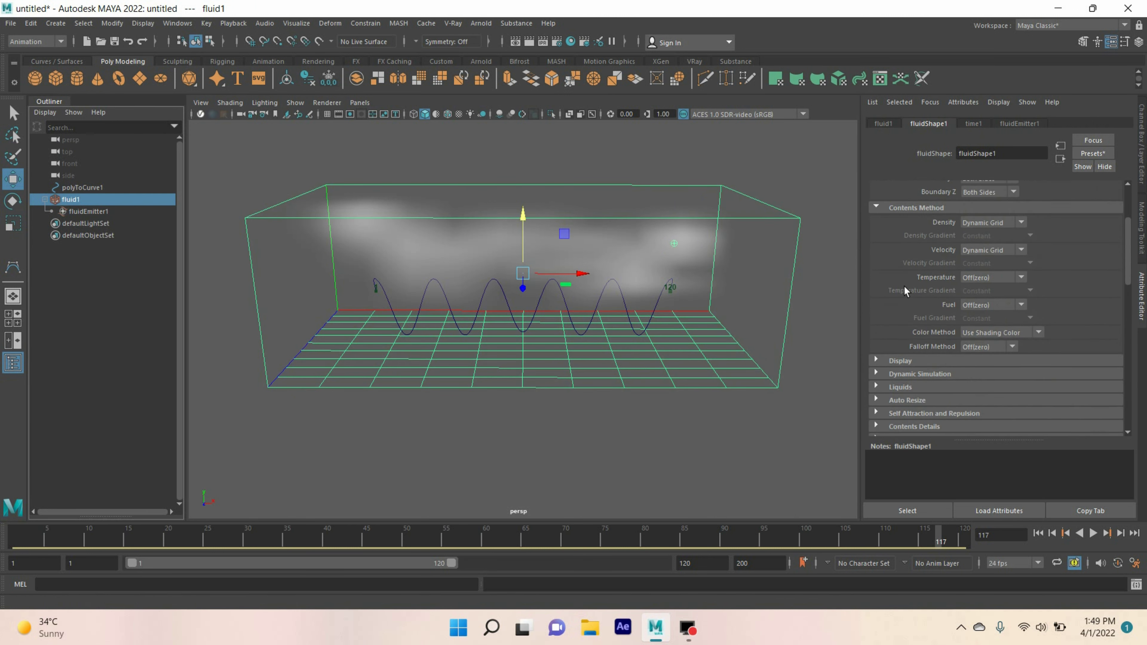
pyautogui.click(996, 278)
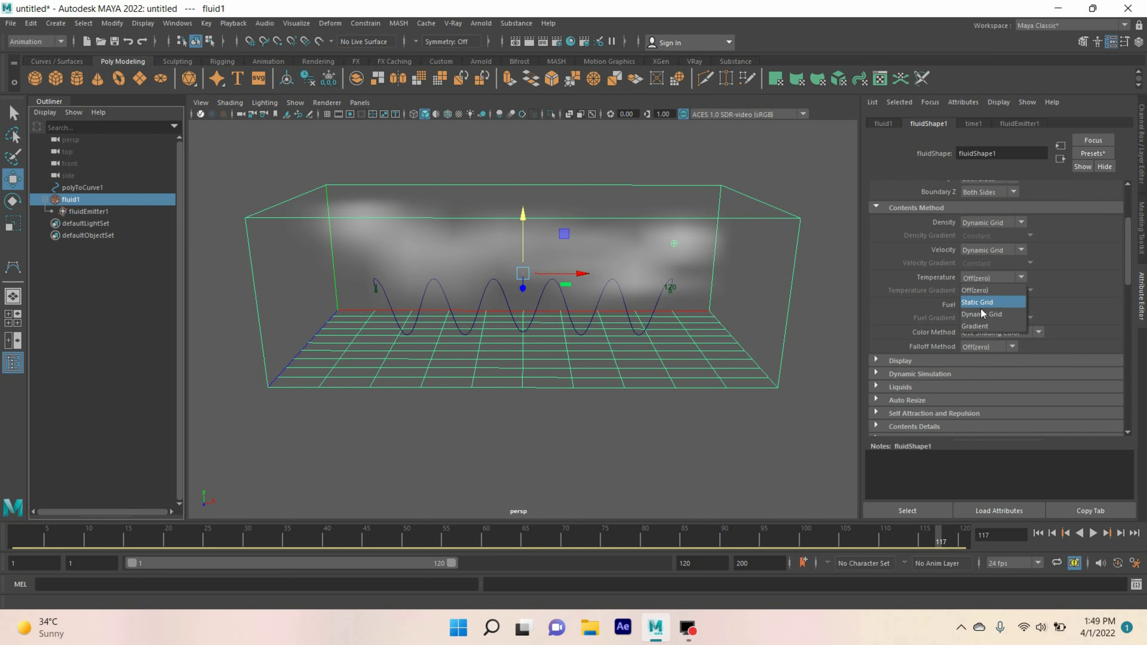
pyautogui.click(982, 312)
# Keep the container's voxels square and set Base Resolution to 50.
pyautogui.scroll(3, 905, 302)
pyautogui.click(967, 213)
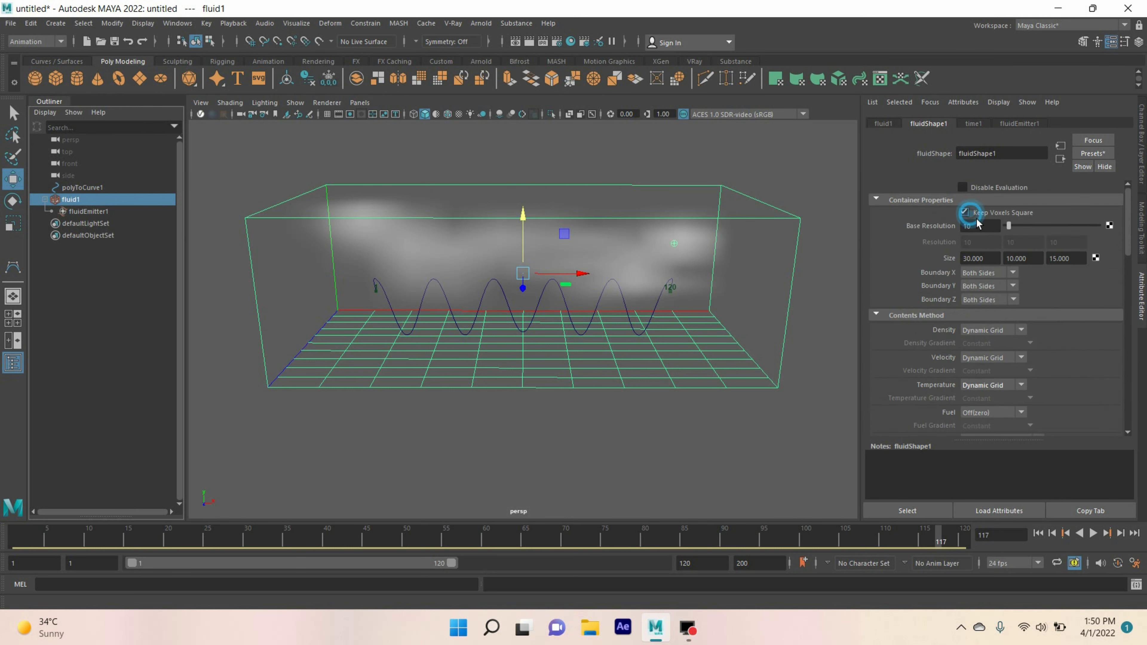
pyautogui.moveTo(986, 231); pyautogui.dragTo(924, 232)
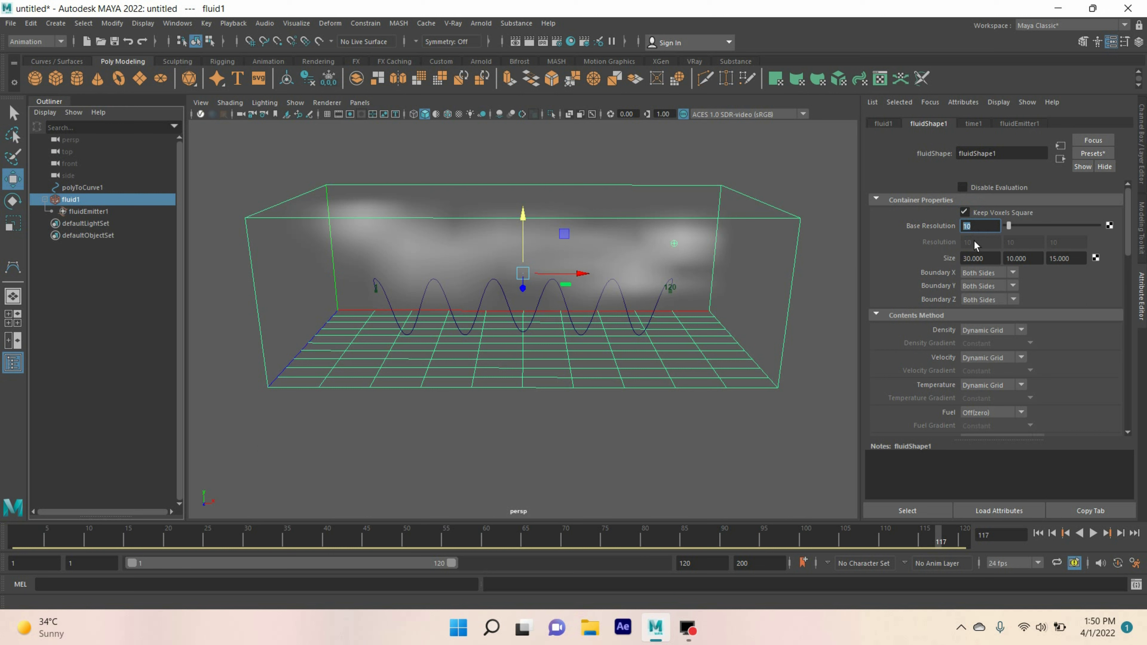
pyautogui.write('0')
pyautogui.press('Return')
pyautogui.scroll(-4, 885, 280)
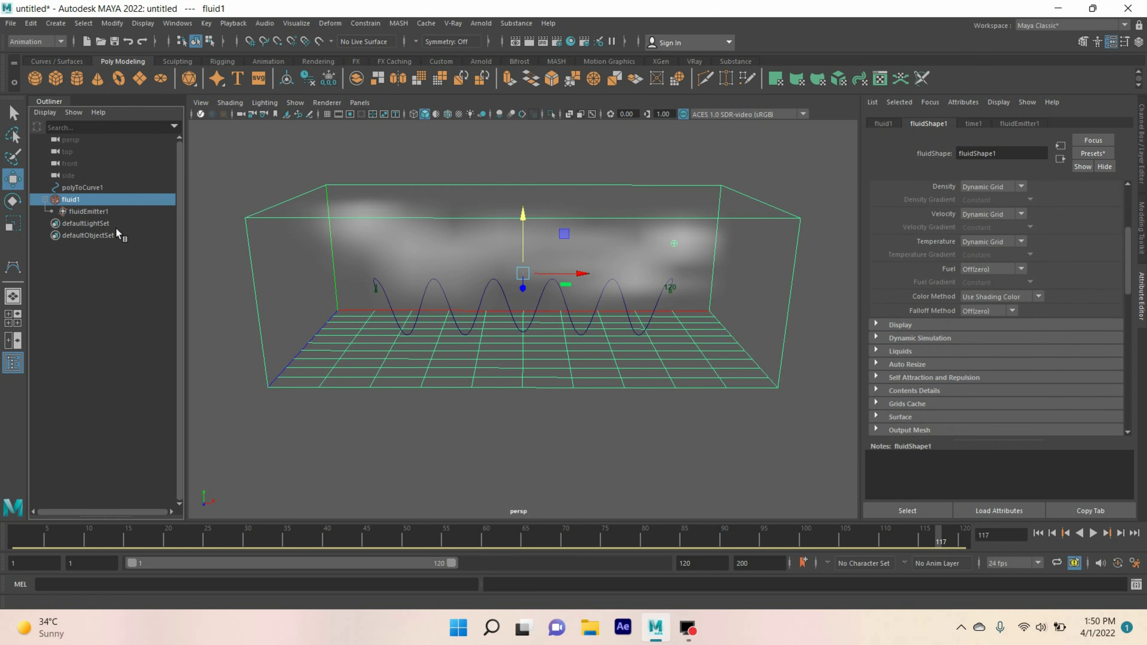
# Select fluidEmitter1 and replay the simulation from frame 1, stopping at frame 117.
pyautogui.click(105, 214)
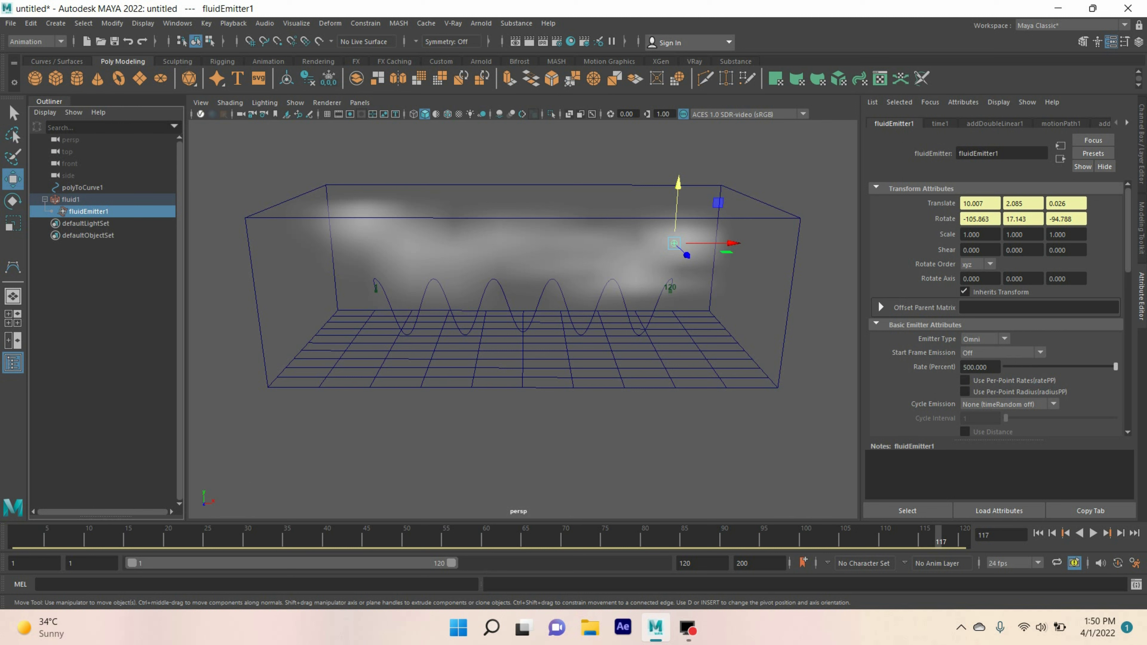
pyautogui.click(1038, 533)
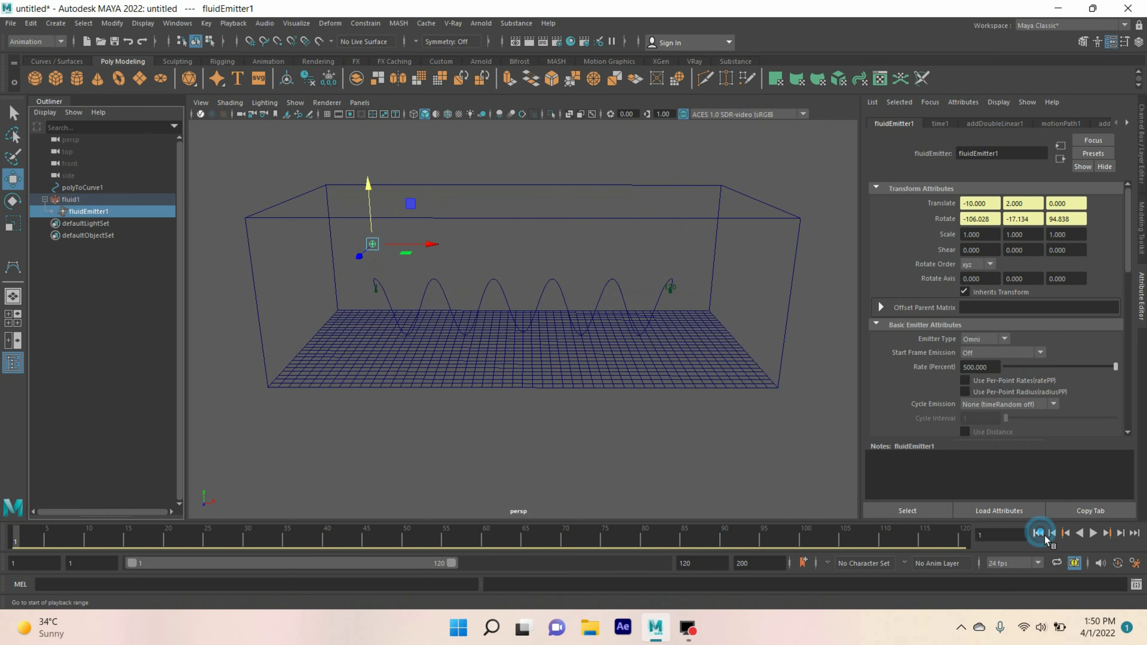
pyautogui.click(1098, 539)
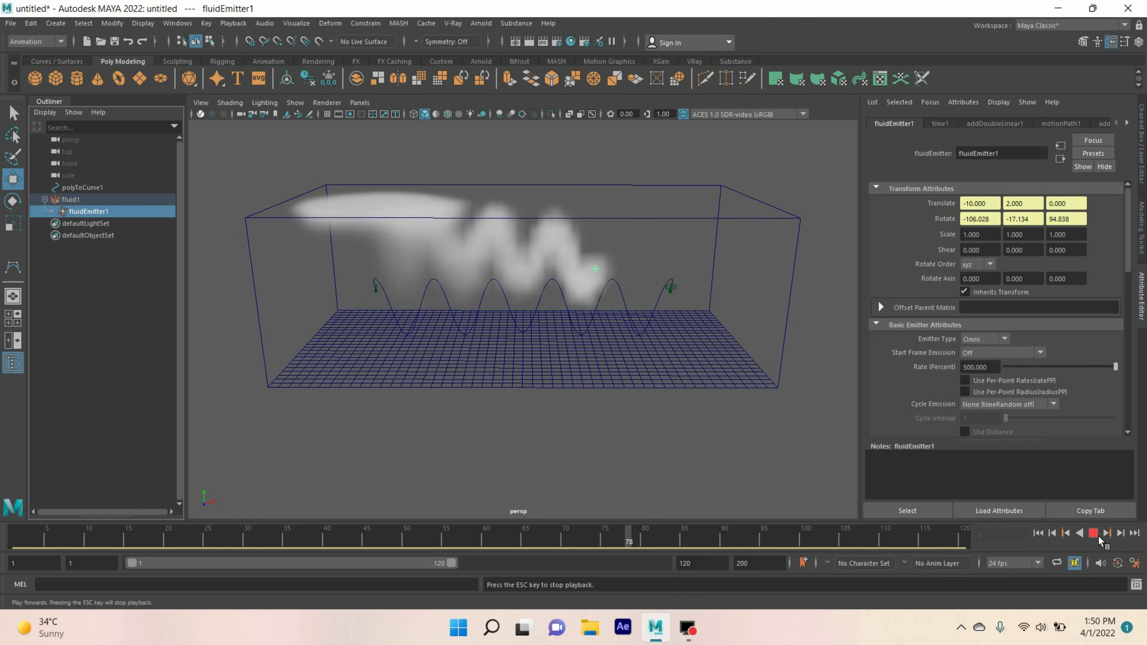
pyautogui.click(1092, 536)
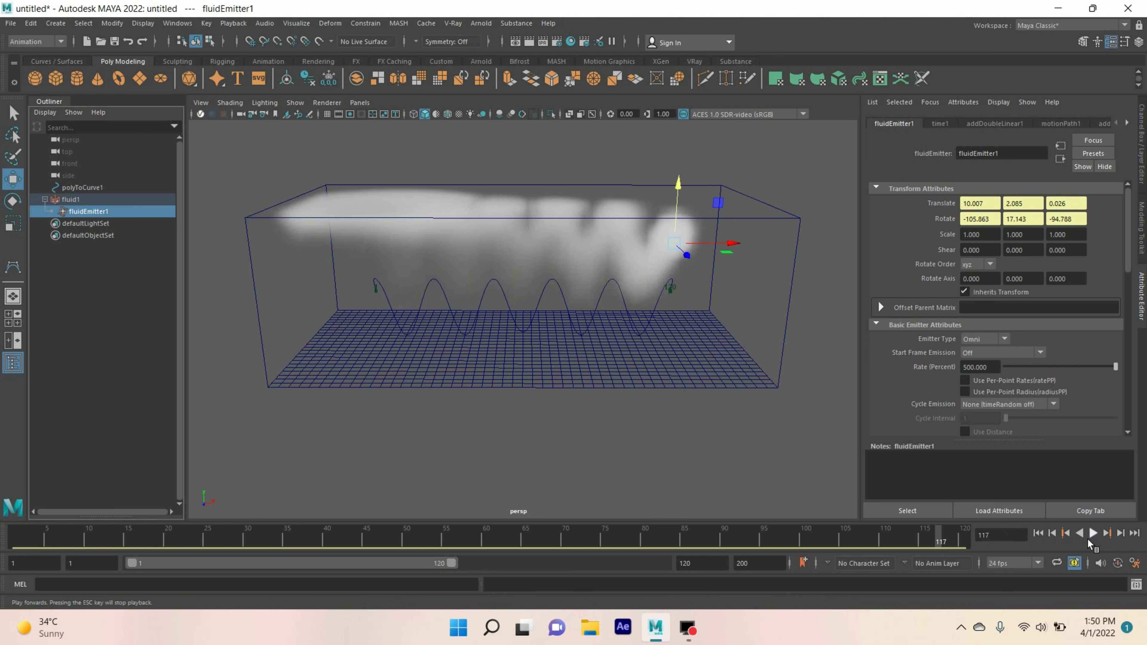
# Set the fluid's shading Color ramp points to tan and teal.
pyautogui.click(73, 200)
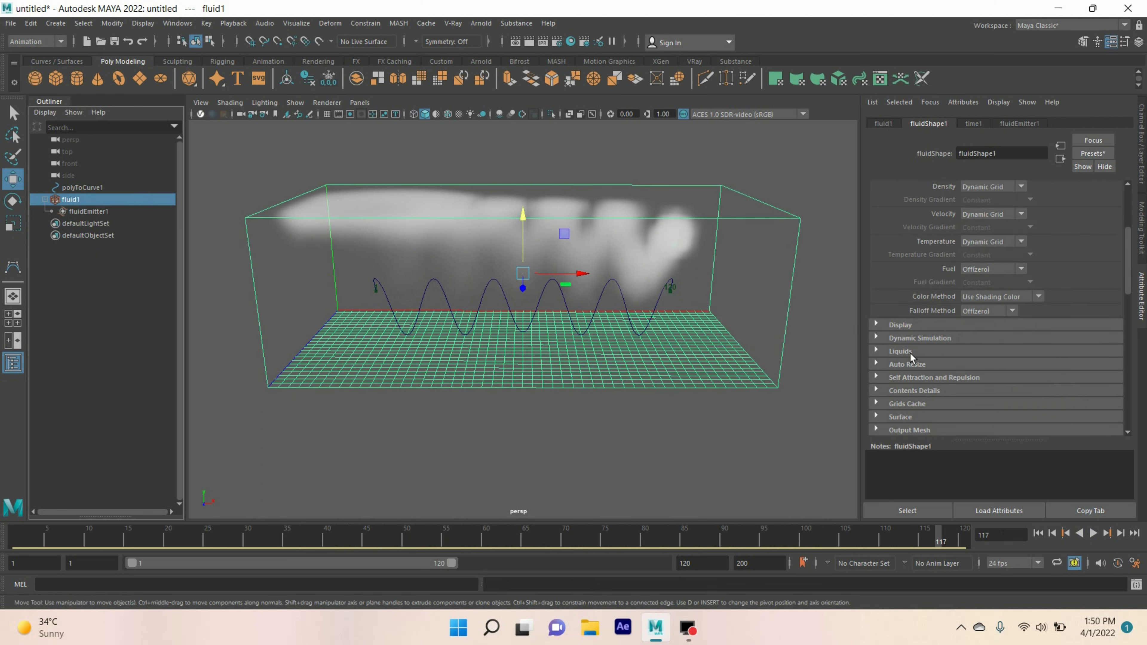
pyautogui.scroll(-3, 910, 353)
pyautogui.click(910, 351)
pyautogui.scroll(-2, 899, 294)
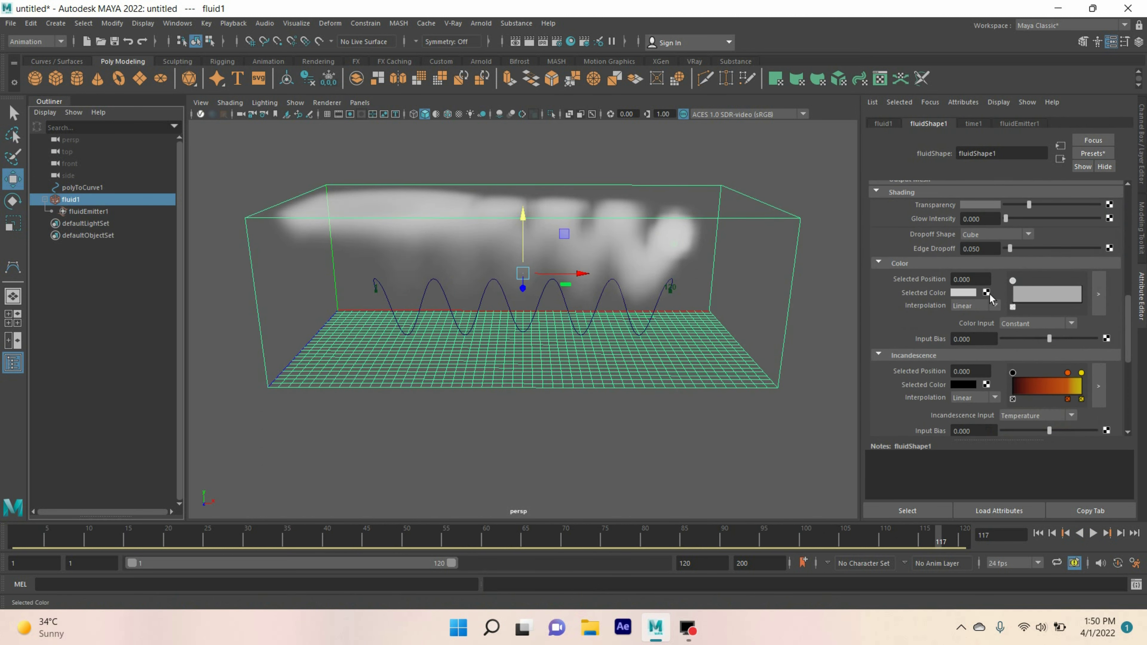
pyautogui.click(966, 293)
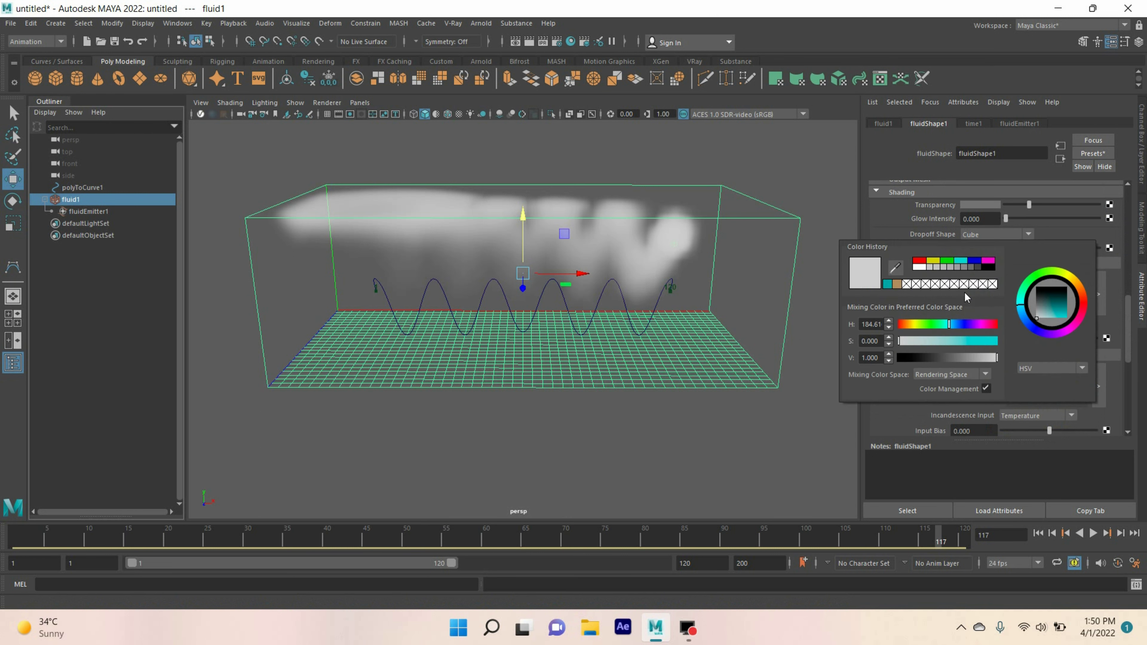
pyautogui.click(897, 283)
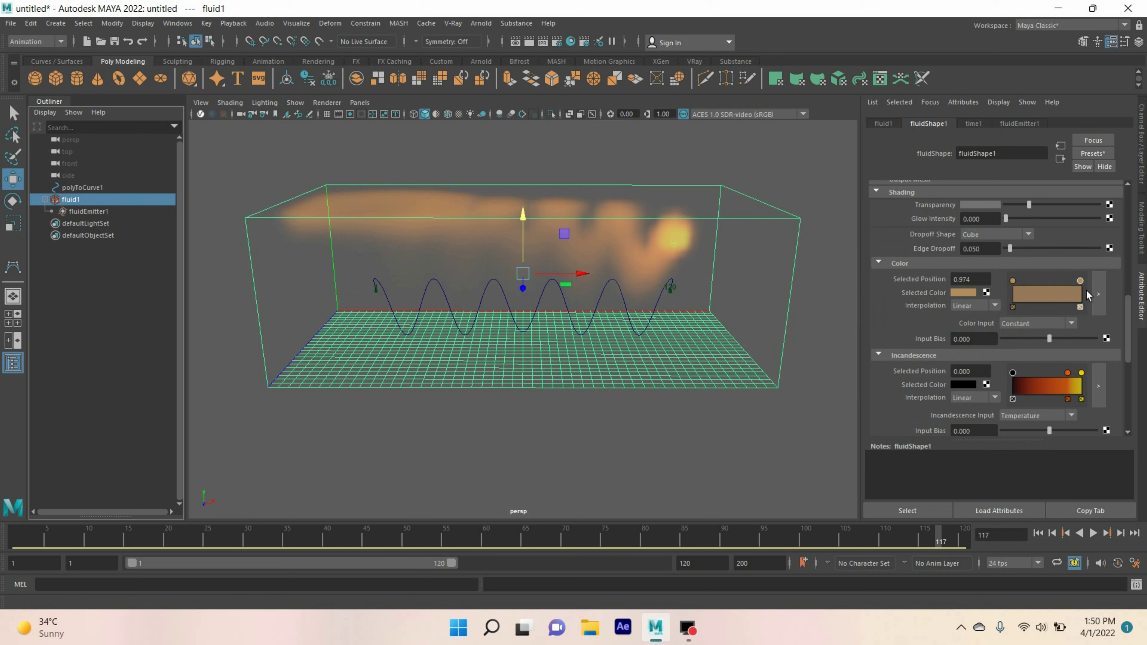
pyautogui.click(966, 294)
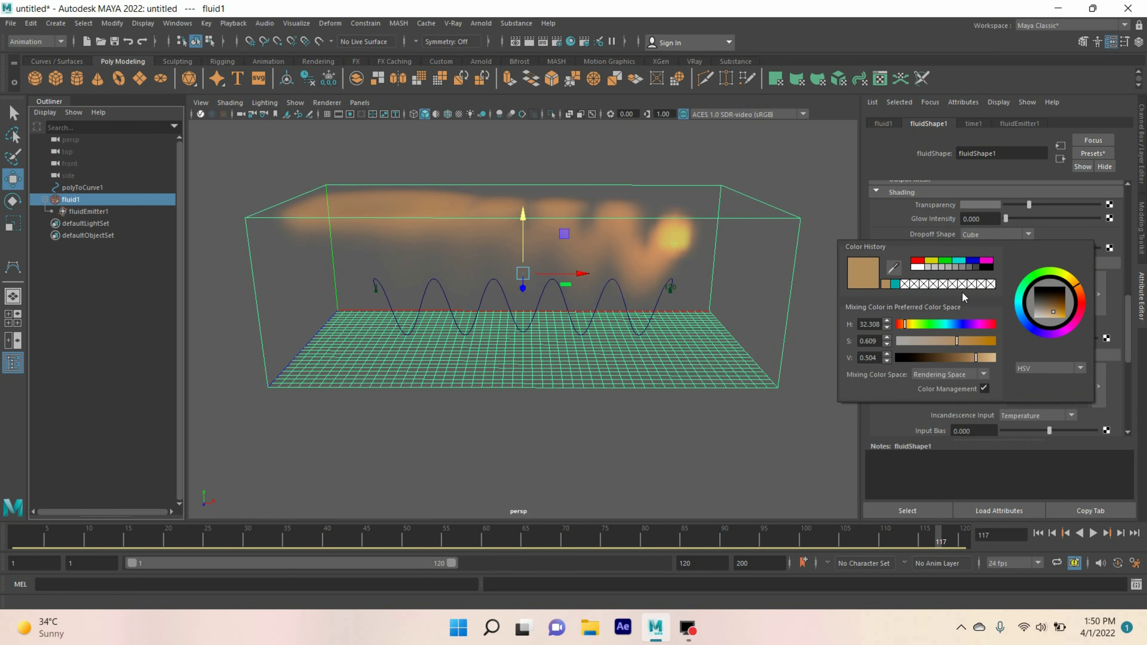
pyautogui.click(895, 284)
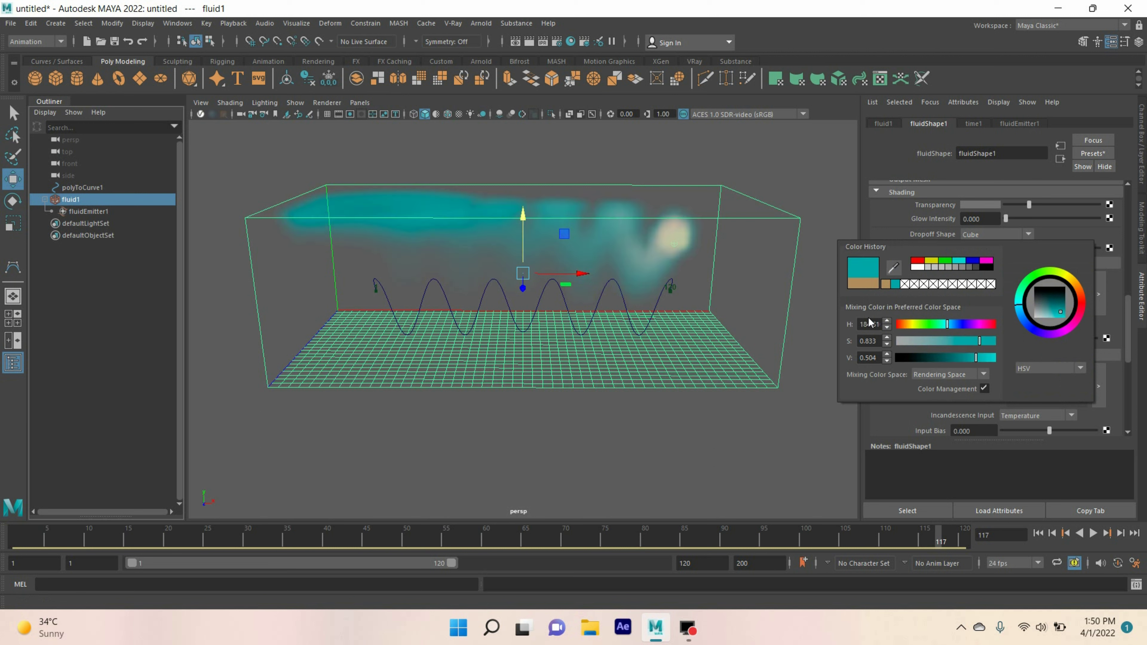
# Replay the teal smoke simulation from the start.
pyautogui.click(1039, 535)
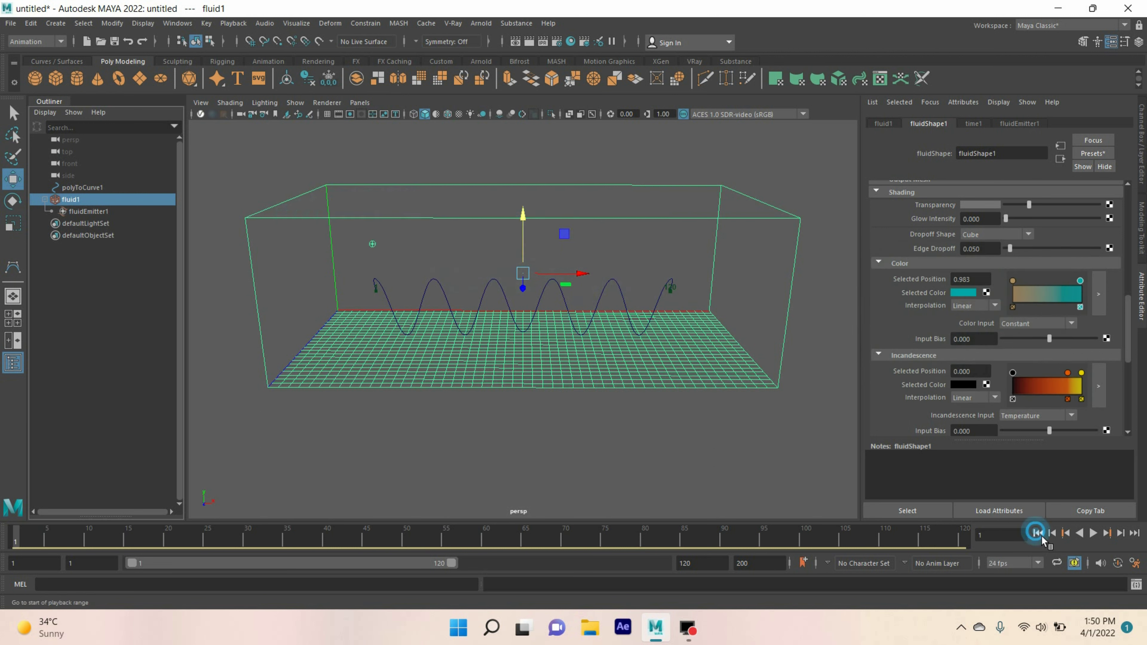
pyautogui.click(1095, 536)
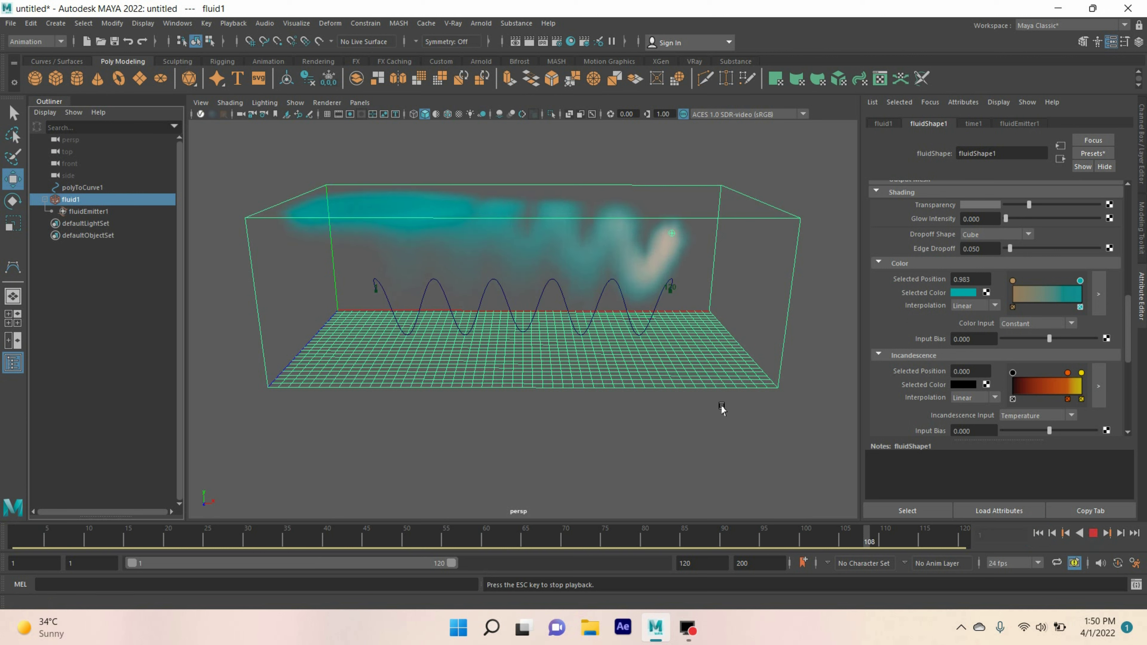
pyautogui.click(1093, 533)
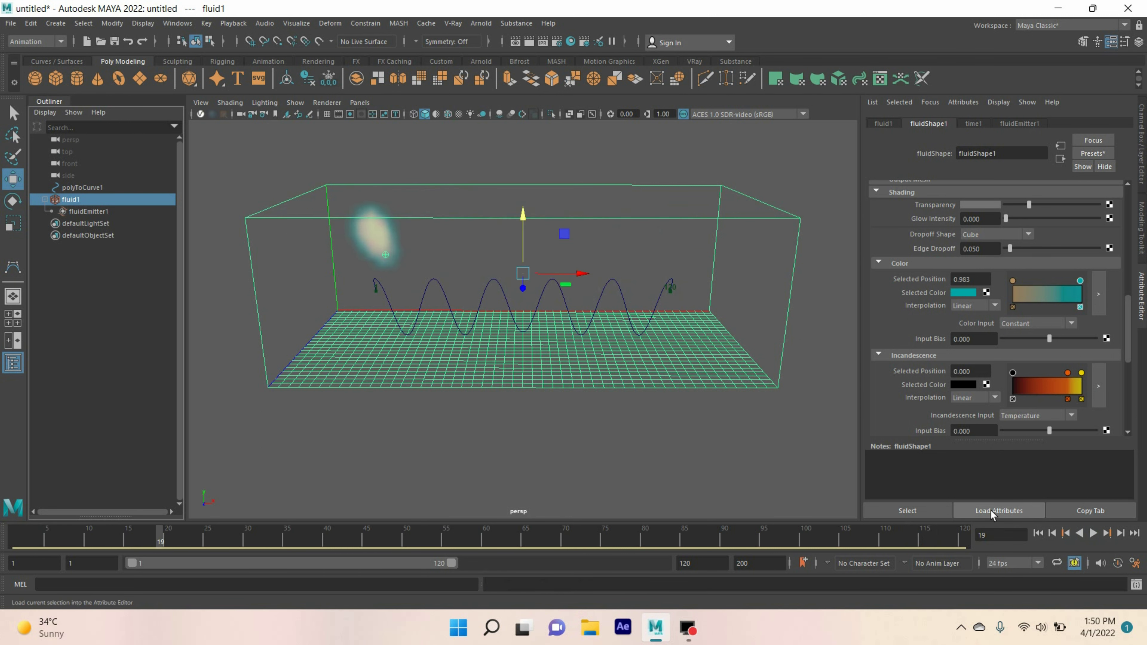
# Switch the viewport background to black and replay the simulation from frame 1.
pyautogui.hotkey('alt', 'b')
pyautogui.hotkey('alt', 'b')
pyautogui.hotkey('alt', 'b')
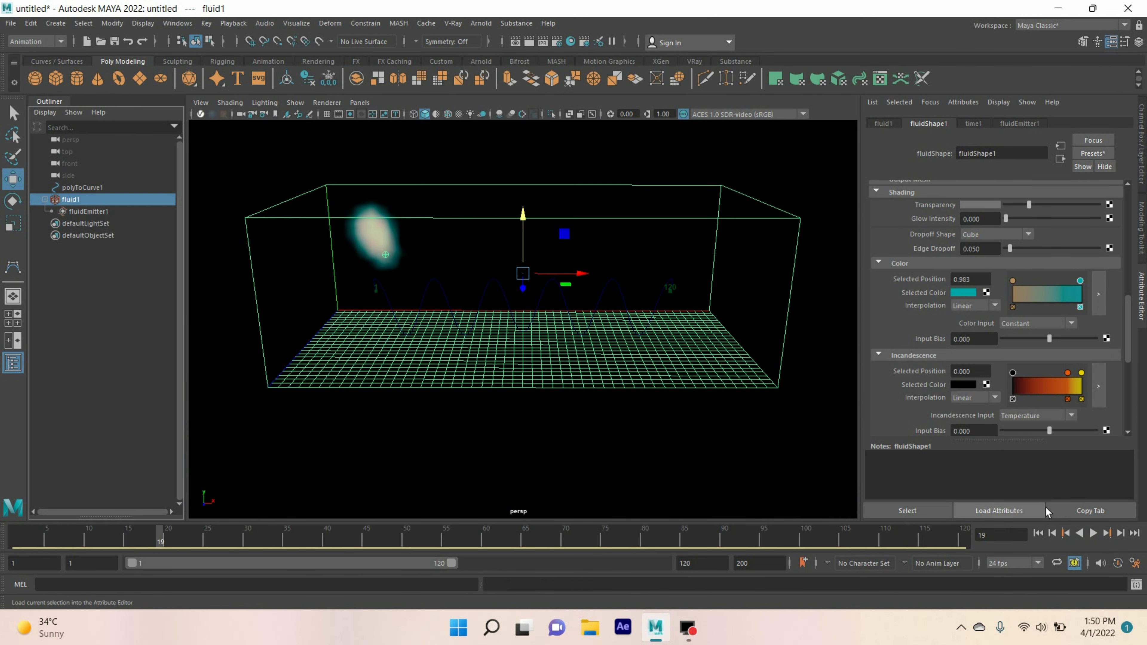
pyautogui.click(1037, 533)
pyautogui.click(1094, 534)
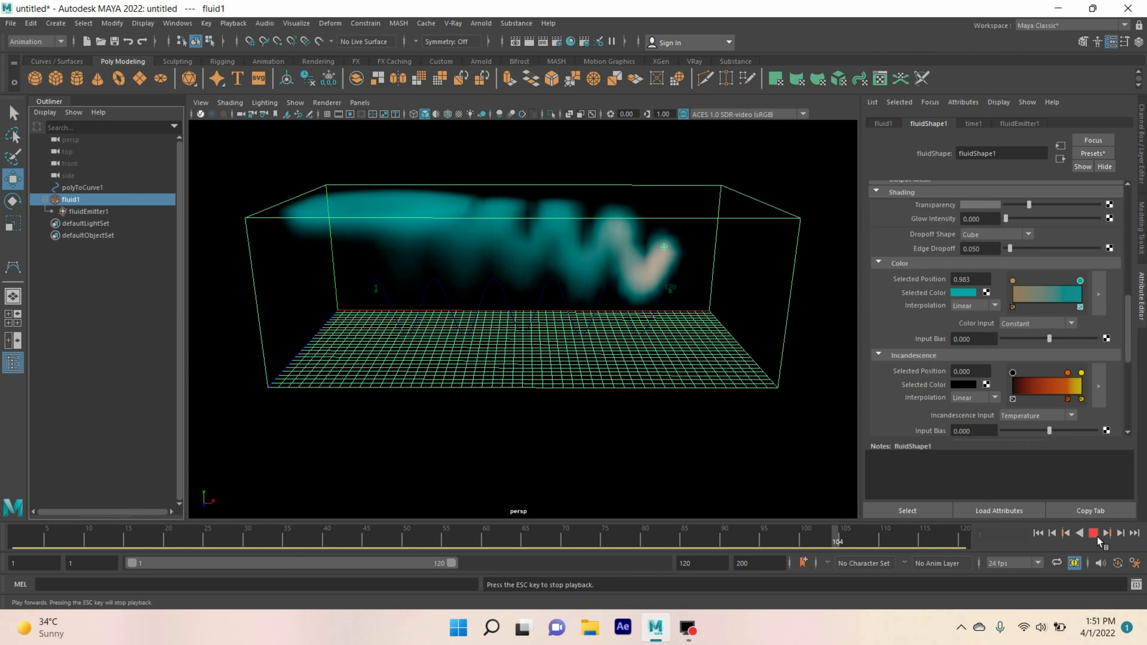
pyautogui.click(1093, 533)
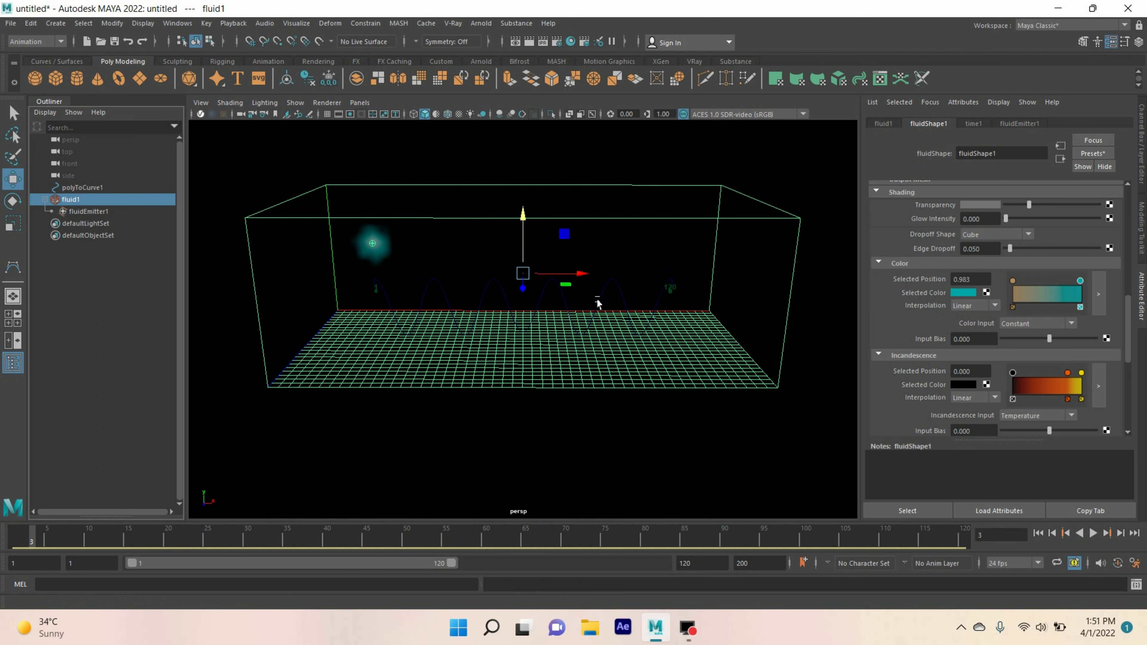
# Shift the sine curve right along X, replay the smoke while orbiting, then move it back left.
pyautogui.click(612, 287)
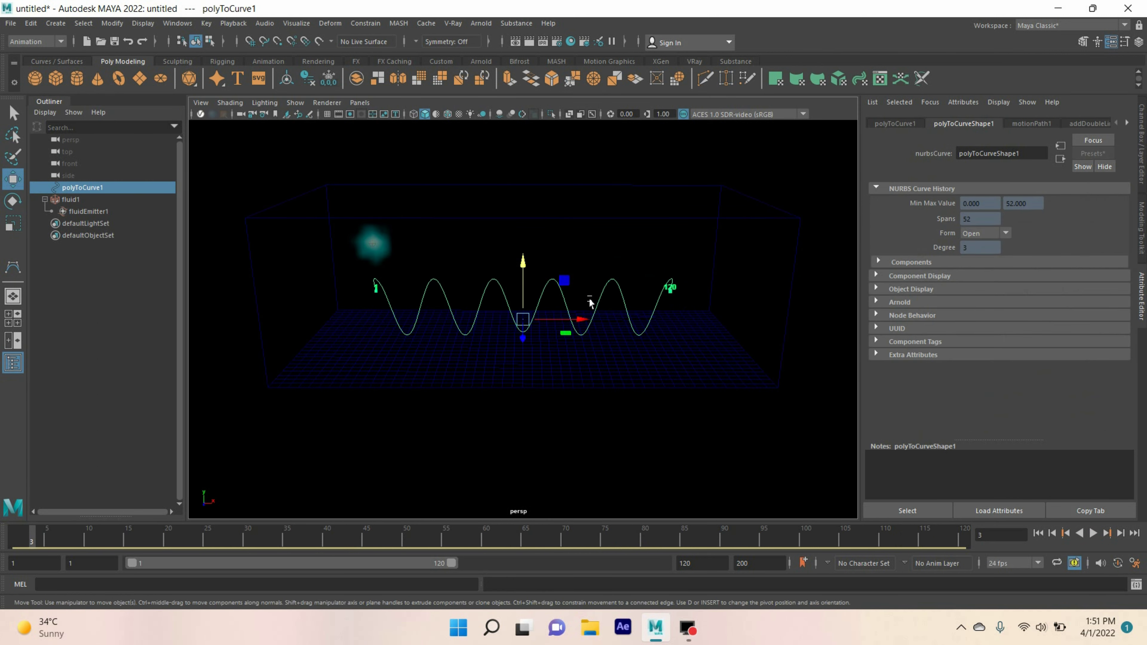
pyautogui.scroll(-1, 587, 311)
pyautogui.moveTo(581, 319); pyautogui.dragTo(767, 337)
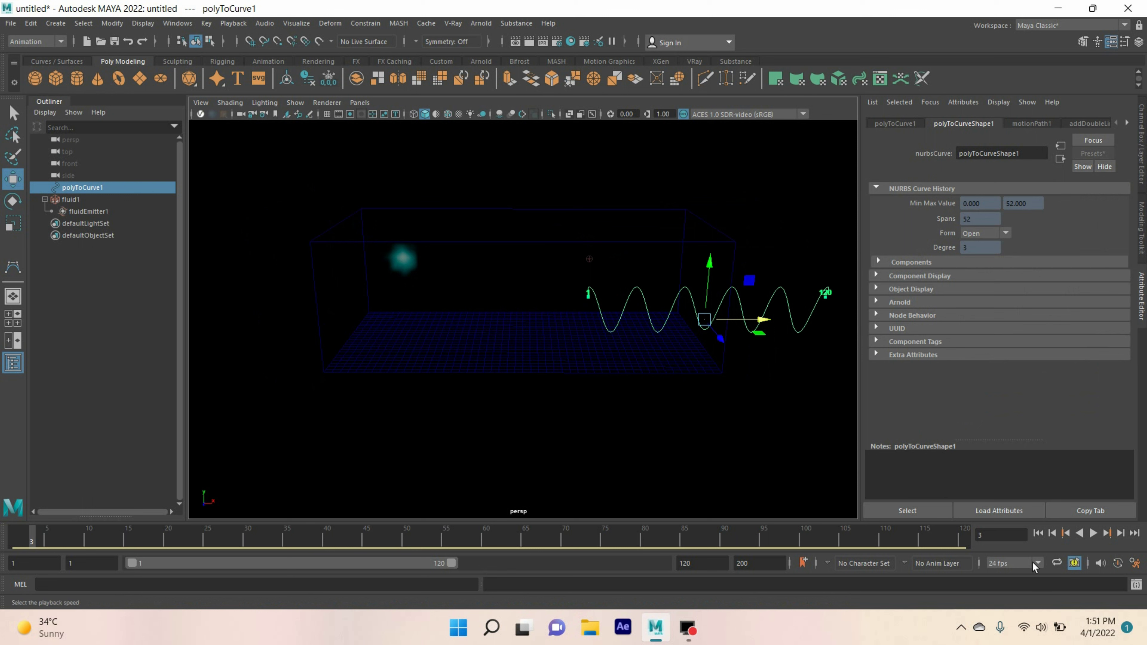
pyautogui.click(1095, 534)
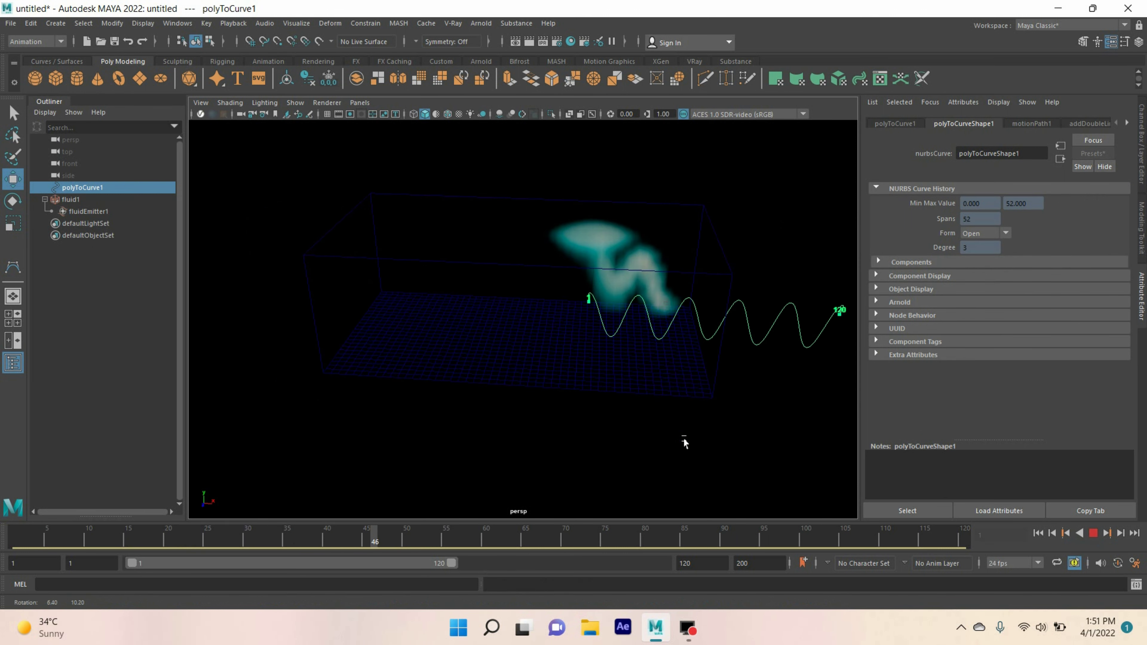
pyautogui.keyDown('alt'); pyautogui.moveTo(684, 443); pyautogui.dragTo(676, 407); pyautogui.keyUp('alt')
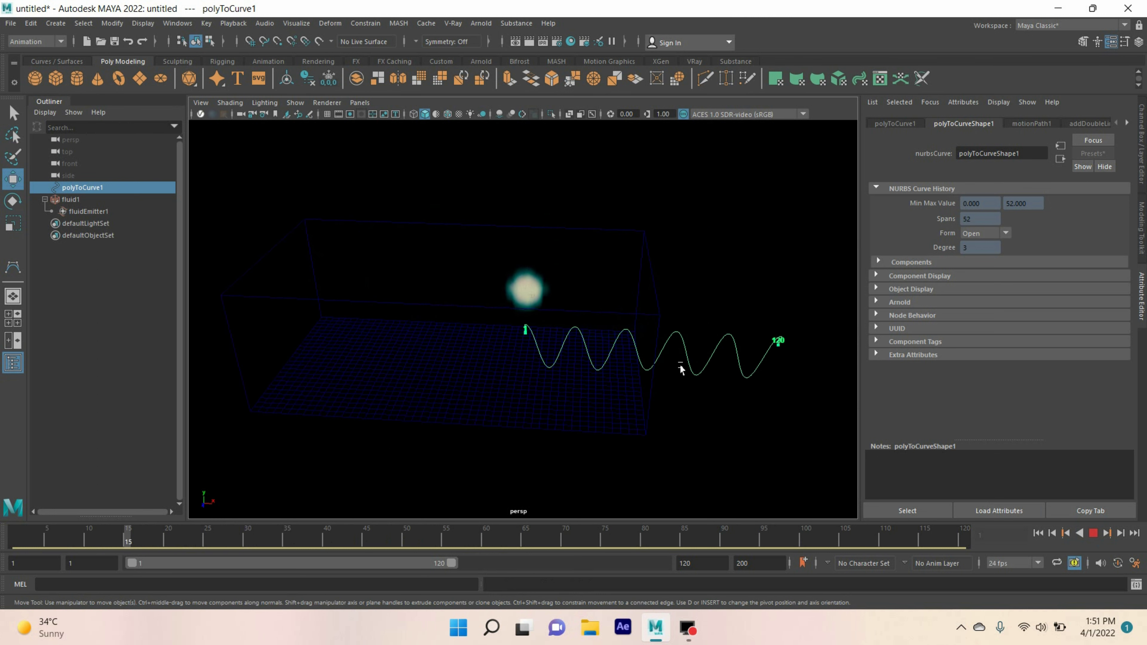
pyautogui.keyDown('alt'); pyautogui.moveTo(642, 380); pyautogui.dragTo(640, 384); pyautogui.keyUp('alt')
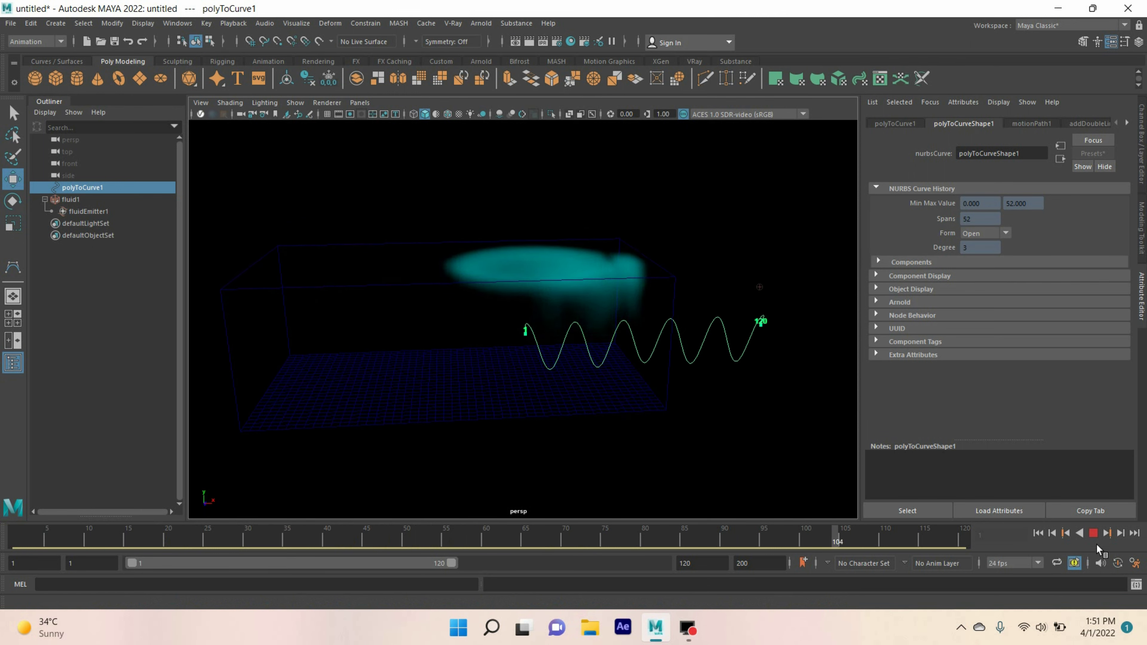
pyautogui.click(1100, 539)
pyautogui.moveTo(711, 359); pyautogui.dragTo(573, 380)
# Replay the teal smoke simulation from the first frame to check it, then stop playback.
pyautogui.click(1043, 538)
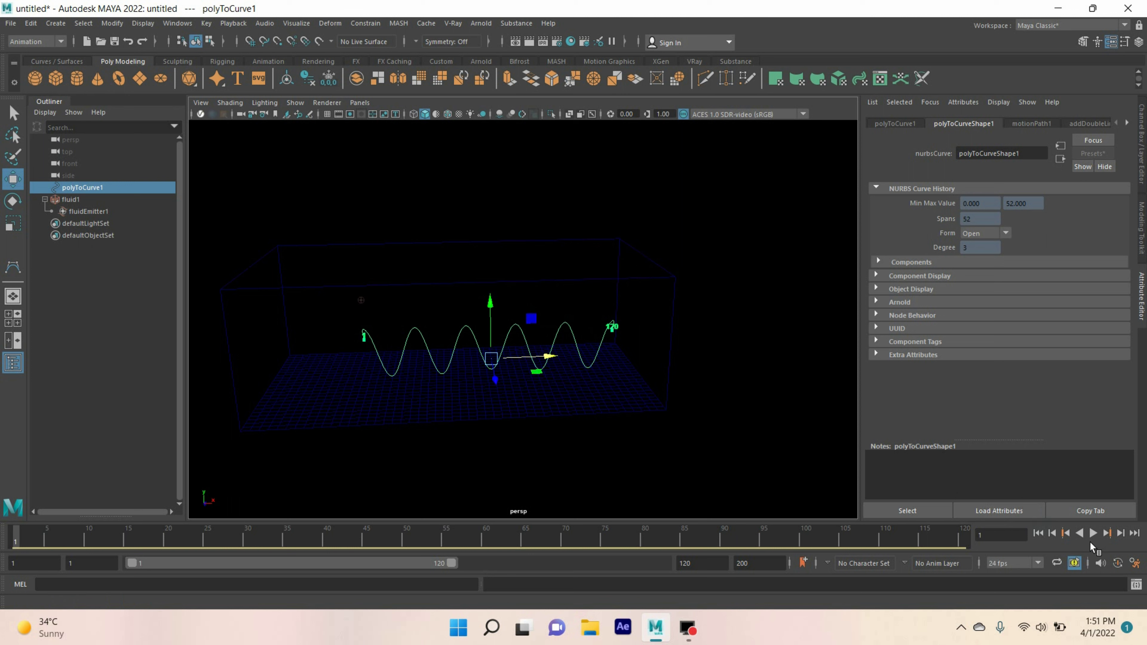
pyautogui.click(1094, 534)
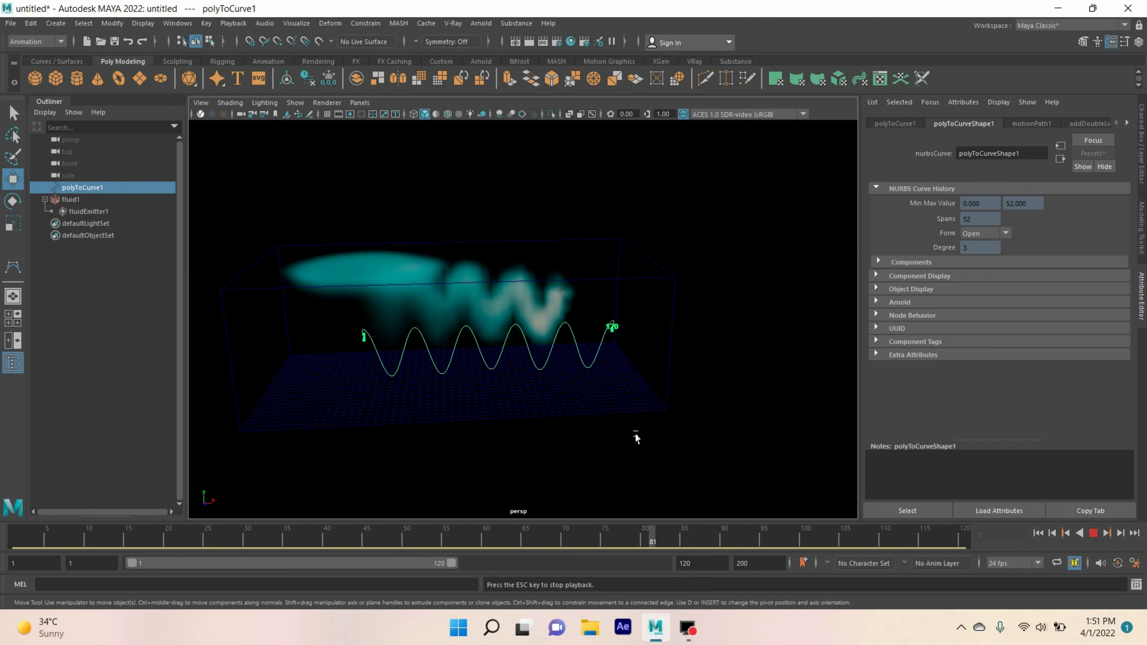
pyautogui.press('Escape')
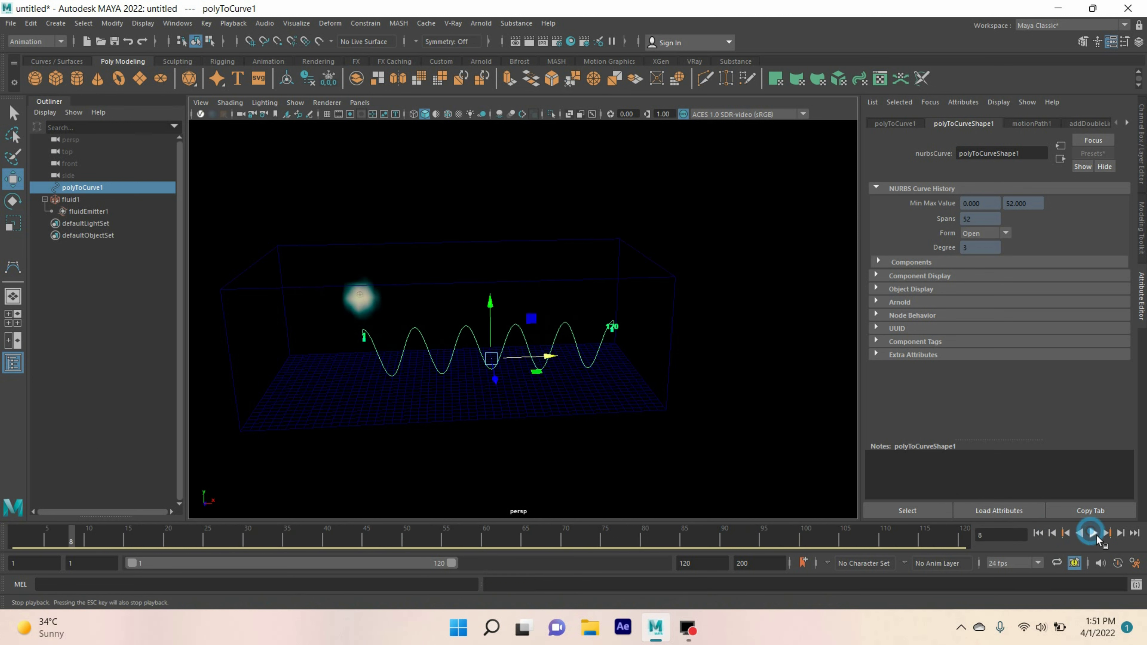
# Lower the sine curve toward the container floor and replay the simulation from the start.
pyautogui.moveTo(495, 305); pyautogui.dragTo(494, 338)
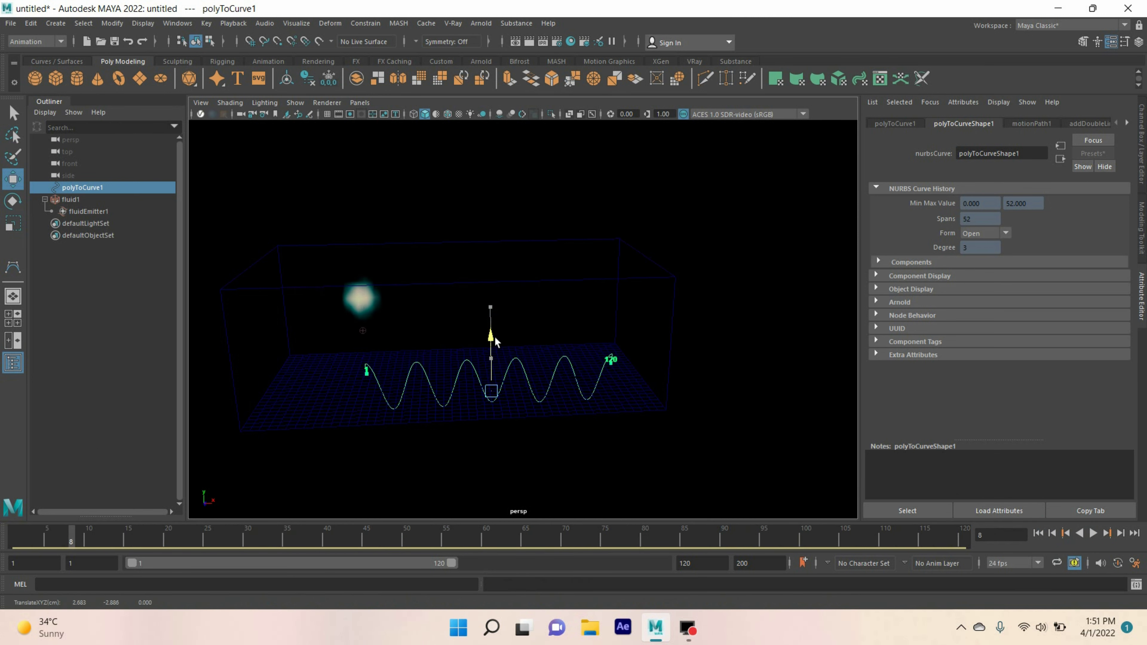
pyautogui.click(1038, 535)
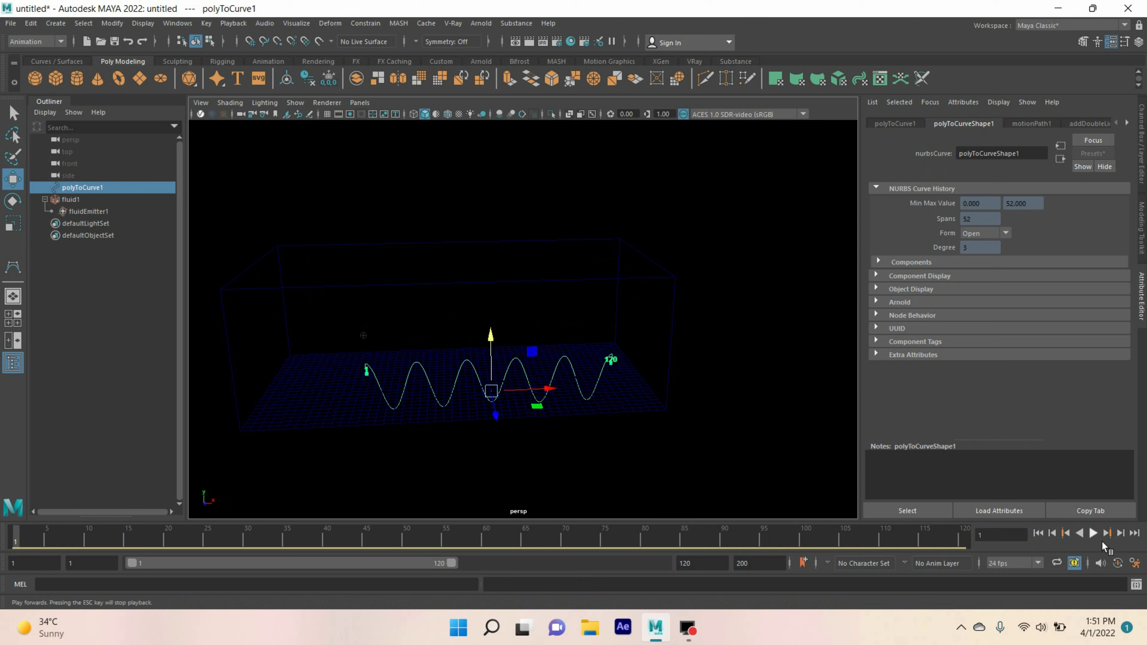
pyautogui.click(1101, 539)
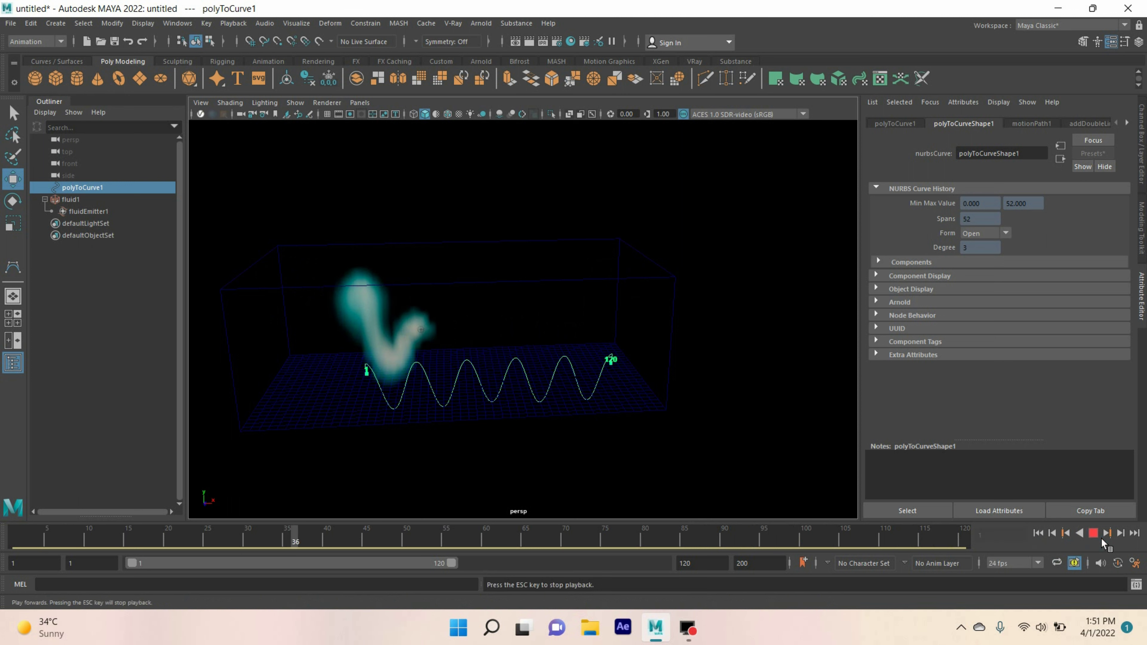